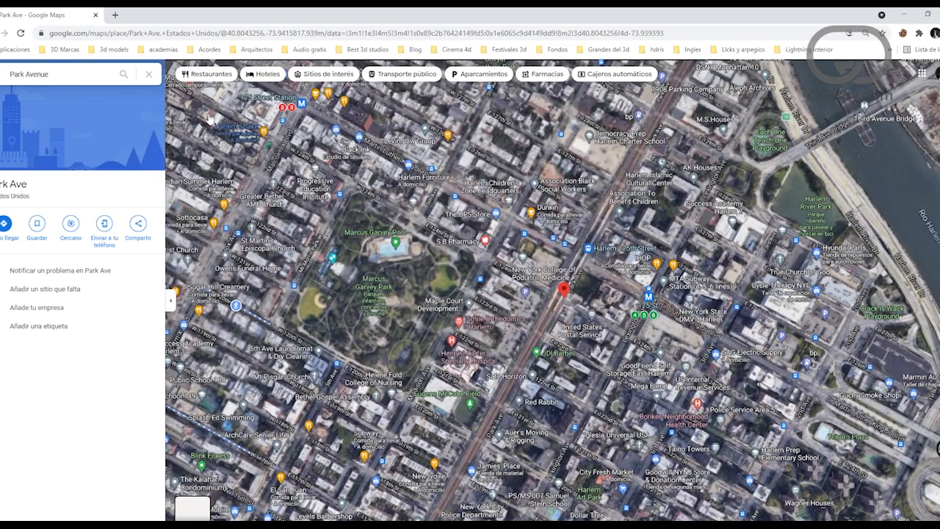
Step: Clear the Park Avenue search and frame the satellite map around Malcolm X Blvd between W 117th St and W 120th St
{"action": "left_click", "coordinate": [149, 77]}
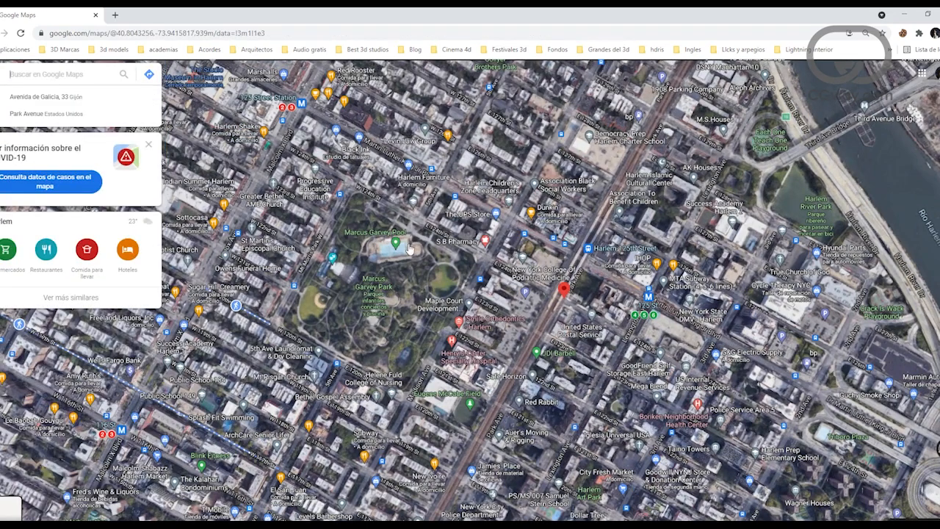
{"action": "left_click_drag", "start_coordinate": [415, 308], "coordinate": [549, 272]}
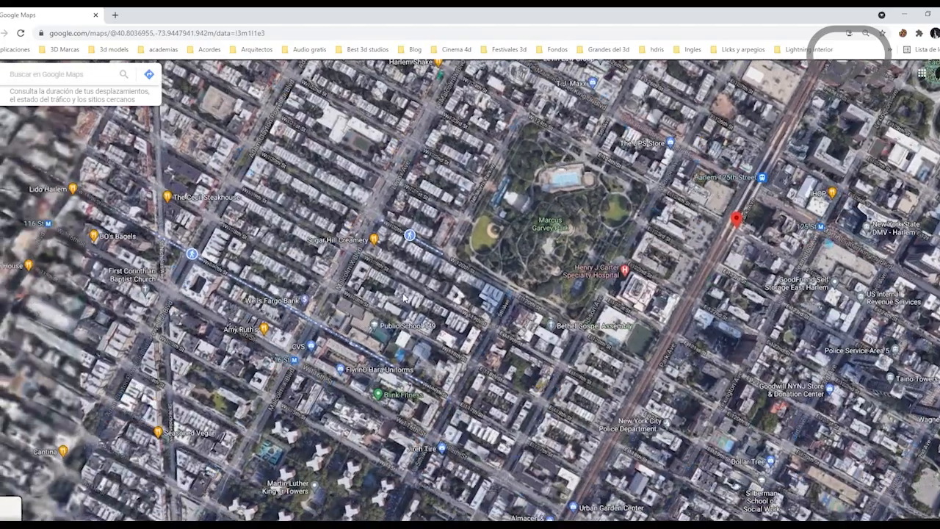
{"action": "scroll", "coordinate": [396, 311], "scroll_direction": "up", "scroll_amount": 3}
{"action": "scroll", "coordinate": [396, 310], "scroll_direction": "up", "scroll_amount": 5}
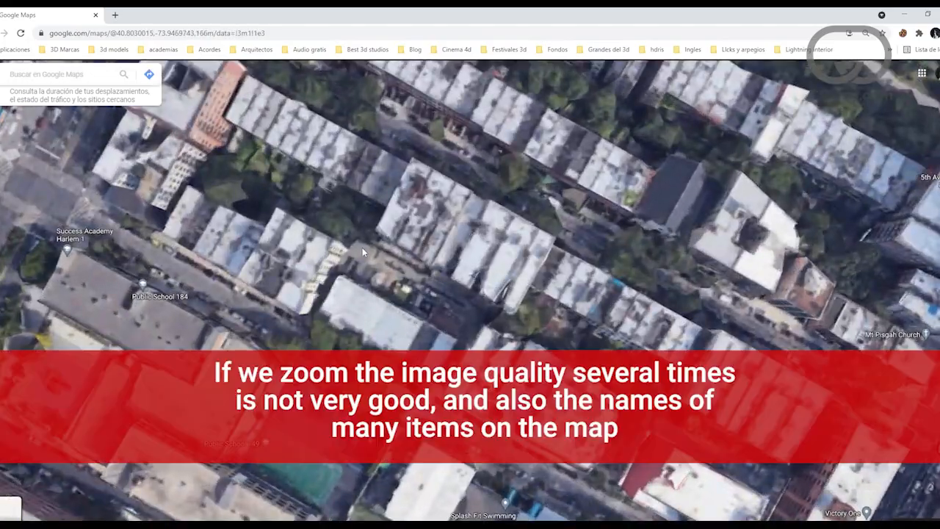
{"action": "left_click_drag", "start_coordinate": [404, 254], "coordinate": [512, 291]}
{"action": "scroll", "coordinate": [426, 276], "scroll_direction": "down", "scroll_amount": 2}
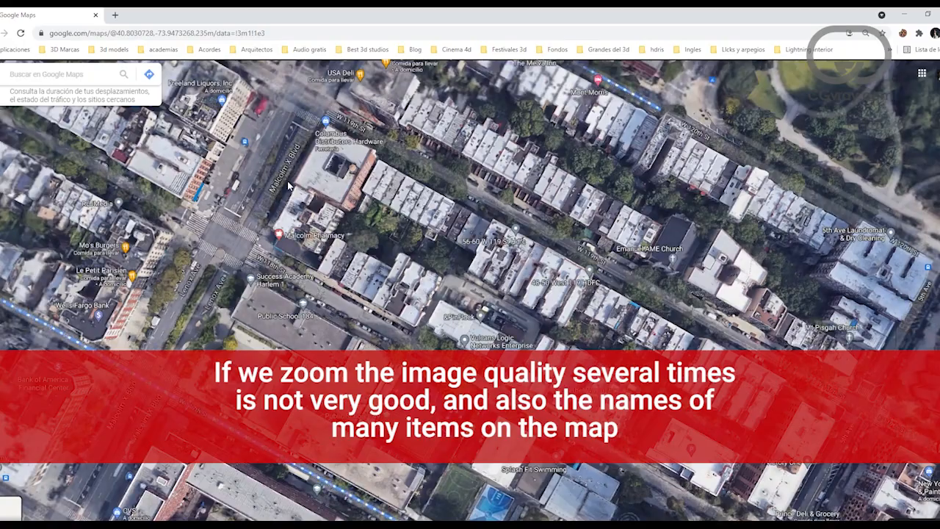
{"action": "left_click_drag", "start_coordinate": [271, 183], "coordinate": [319, 223]}
{"action": "scroll", "coordinate": [319, 221], "scroll_direction": "up", "scroll_amount": 2}
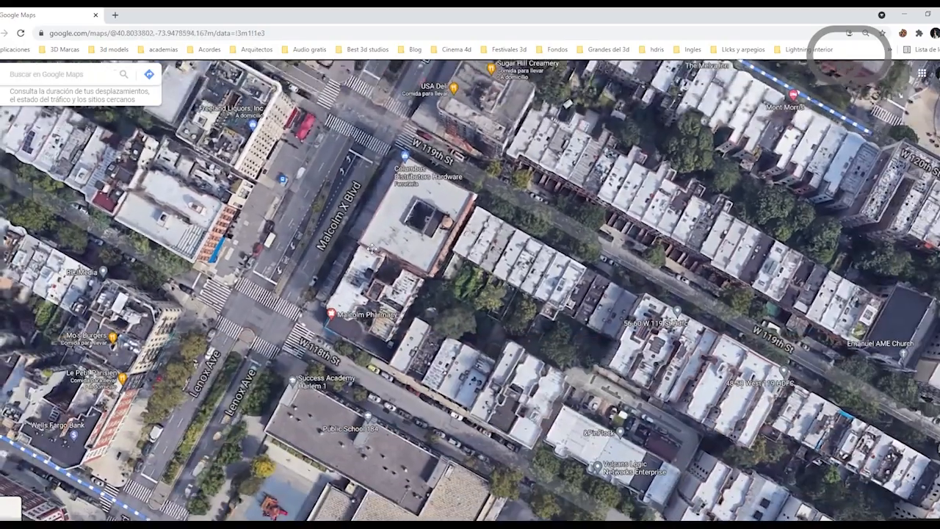
{"action": "left_click_drag", "start_coordinate": [370, 243], "coordinate": [430, 301]}
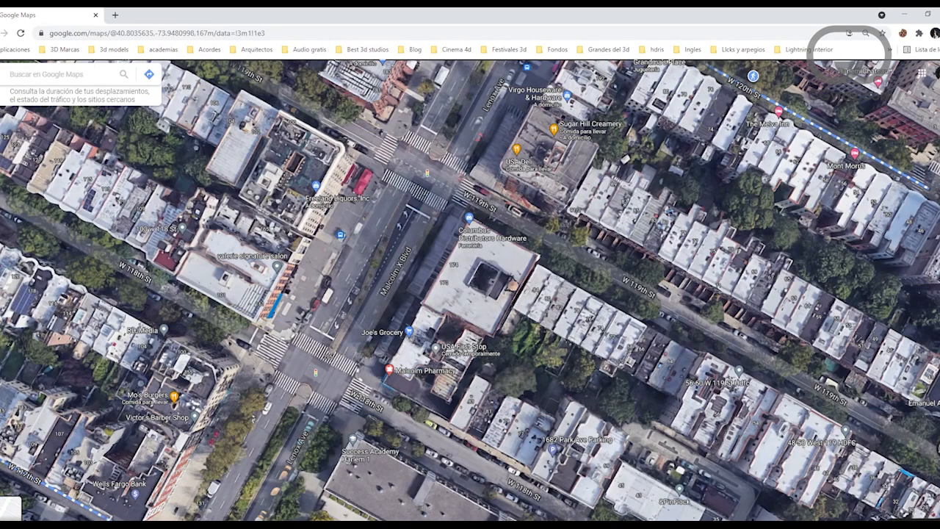
{"action": "scroll", "coordinate": [372, 202], "scroll_direction": "down", "scroll_amount": 3}
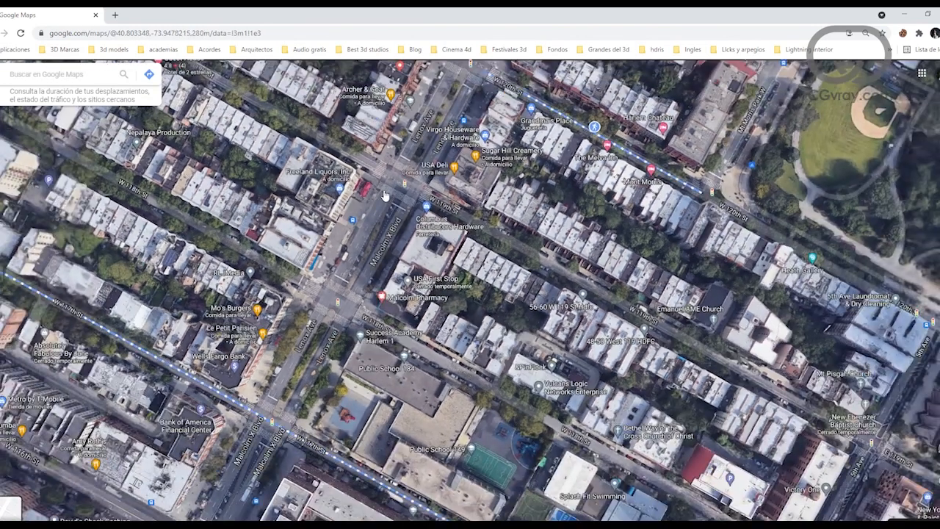
Step: Capture a 1299x779 screenshot region of the satellite map around Malcolm X Blvd and copy it
{"action": "key", "text": "Print"}
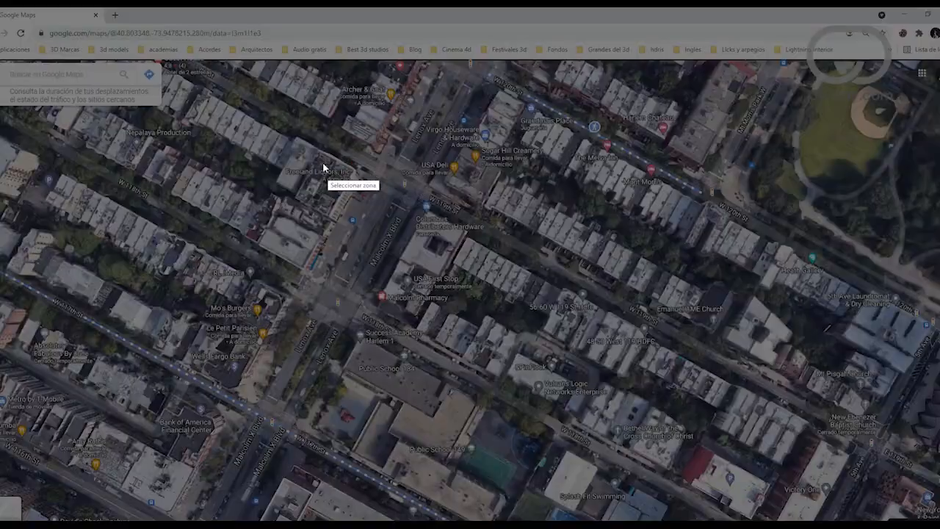
{"action": "left_click_drag", "start_coordinate": [91, 116], "coordinate": [757, 518]}
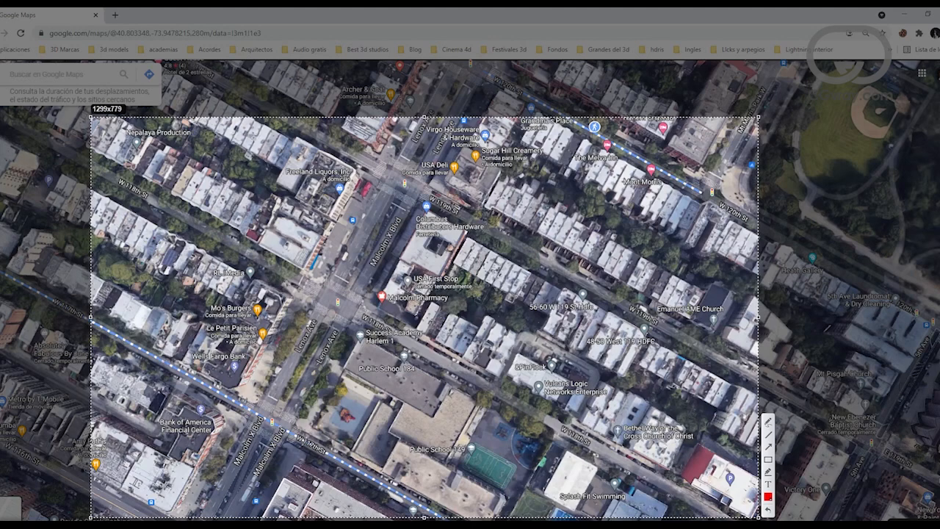
{"action": "left_click", "coordinate": [722, 524]}
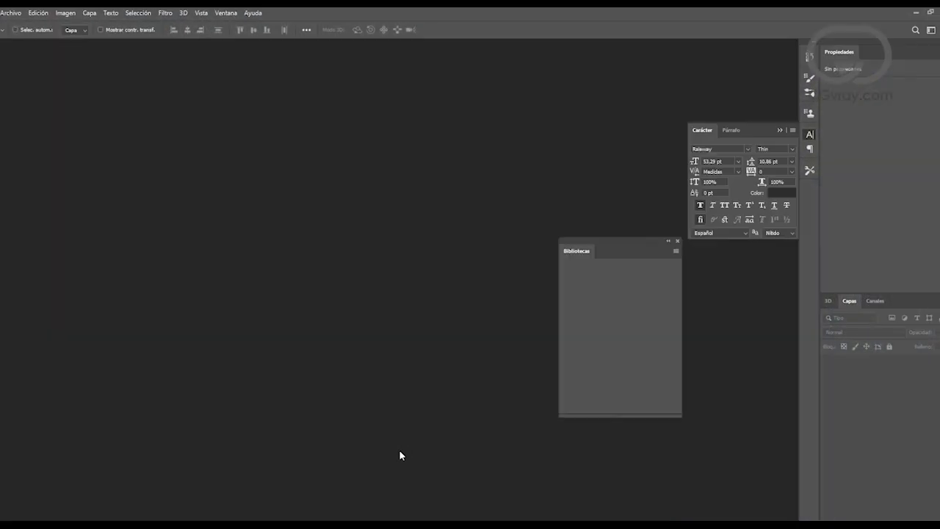
Step: Switch to Photoshop, create a new 1299 x 779 px document at 72 pixels per inch and paste the map capture into it
{"action": "key", "text": "ctrl+n"}
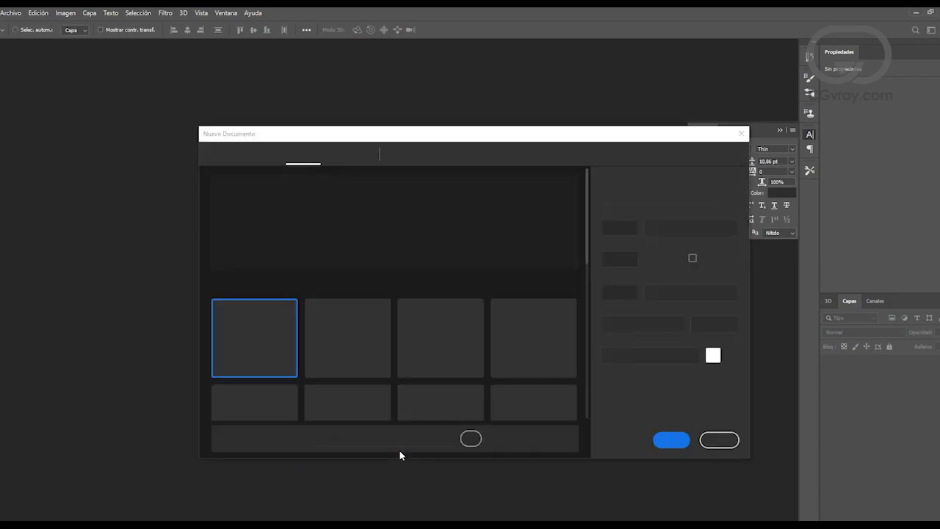
{"action": "left_click", "coordinate": [676, 440]}
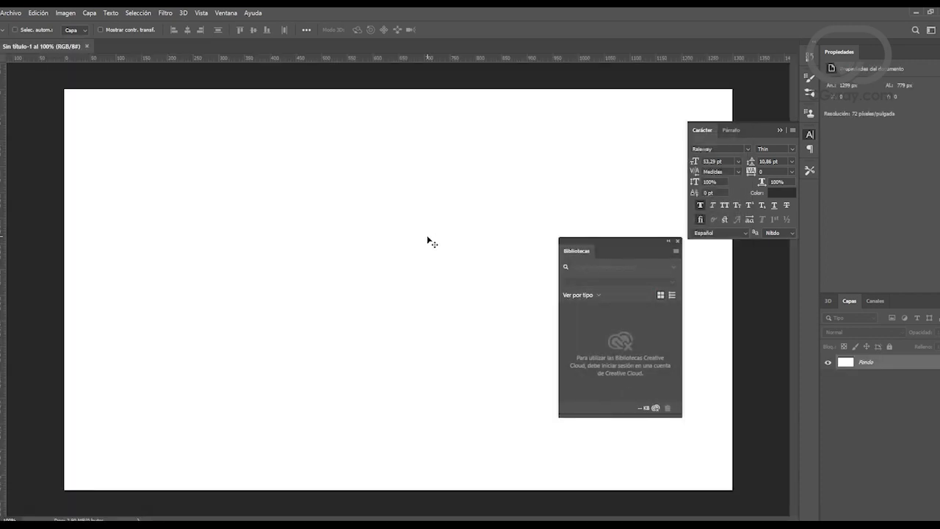
{"action": "left_click", "coordinate": [43, 13]}
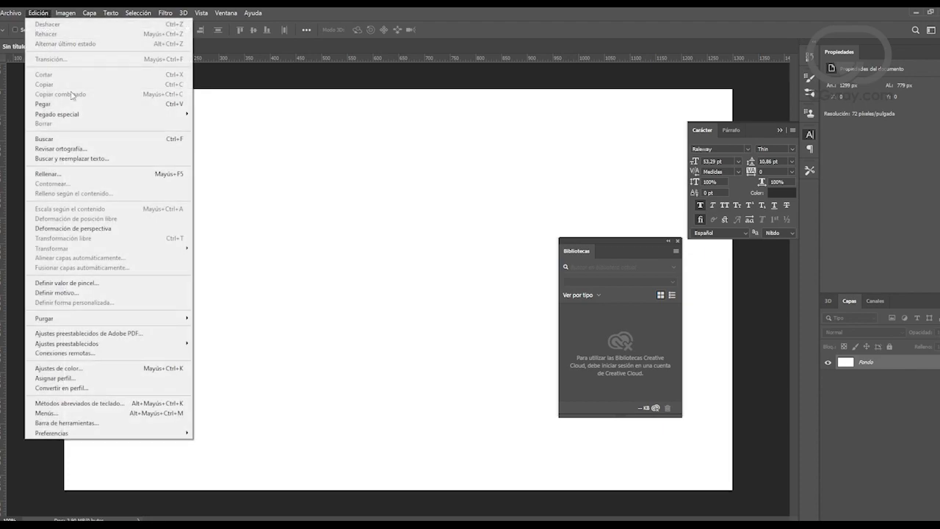
{"action": "left_click", "coordinate": [74, 105]}
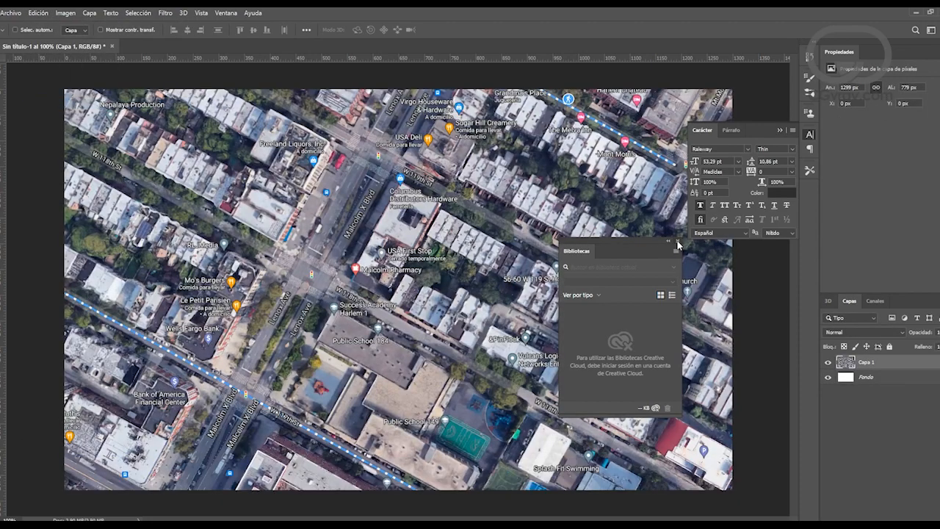
Step: Close the Libraries panel, hide the other panels and examine the pasted map's image quality and labels at 300%
{"action": "left_click", "coordinate": [677, 241]}
{"action": "key", "text": "Tab"}
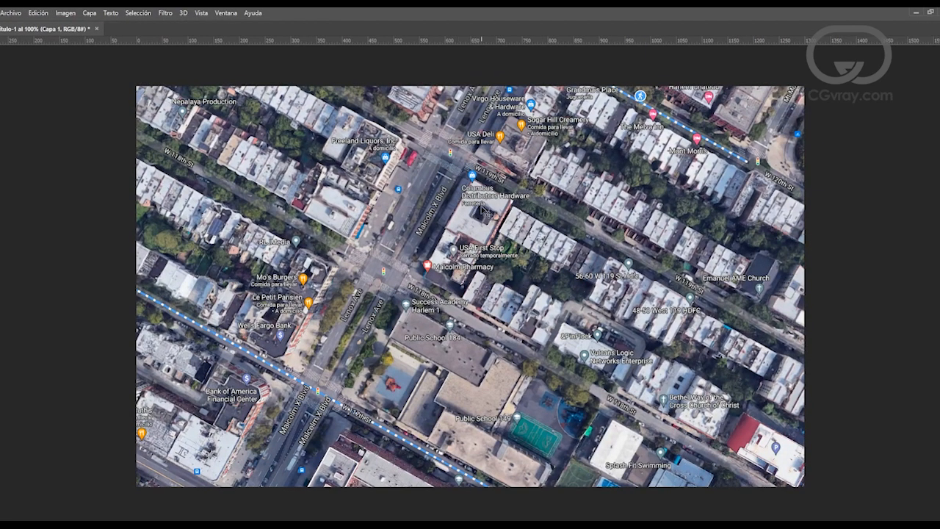
{"action": "key", "text": "ctrl+plus"}
{"action": "key", "text": "ctrl+plus"}
{"action": "scroll", "coordinate": [470, 154], "scroll_direction": "up", "scroll_amount": 6}
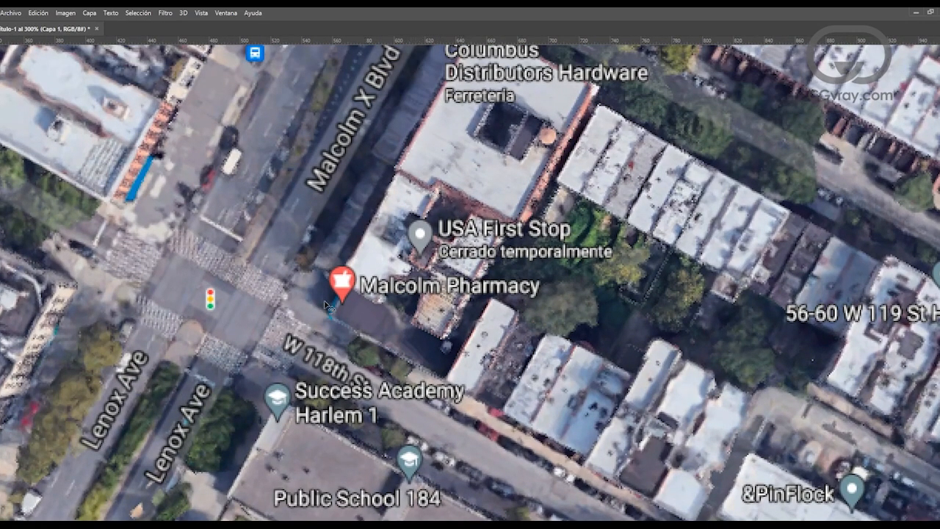
{"action": "key", "text": "ctrl+minus"}
{"action": "key", "text": "ctrl+minus"}
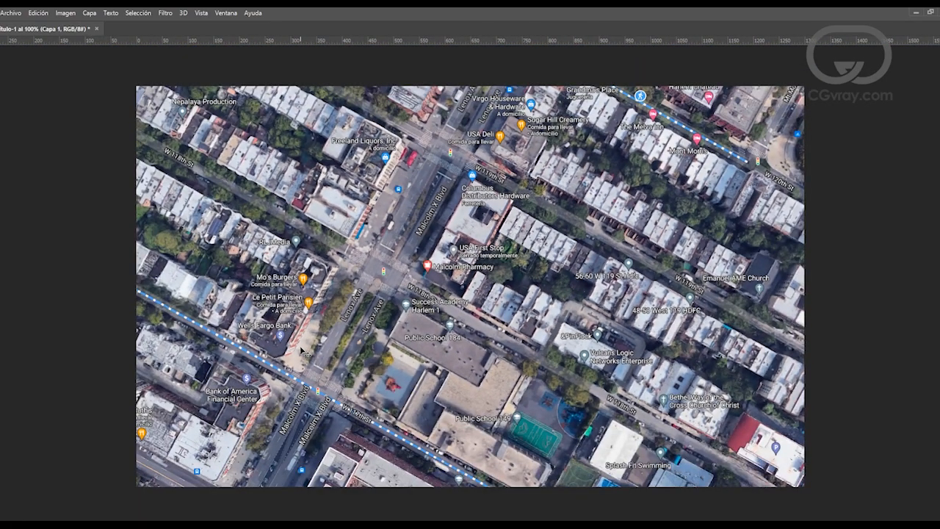
{"action": "left_click", "coordinate": [916, 14]}
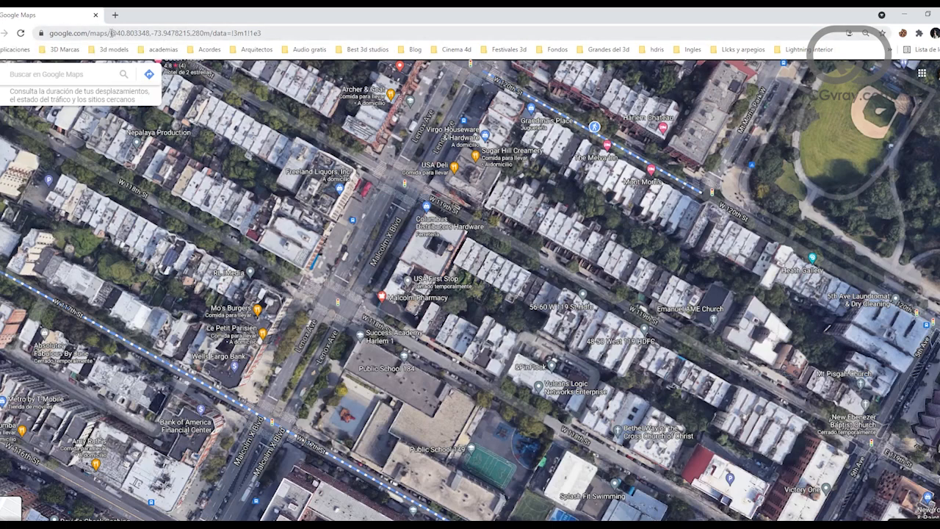
{"action": "left_click_drag", "start_coordinate": [112, 34], "coordinate": [210, 33]}
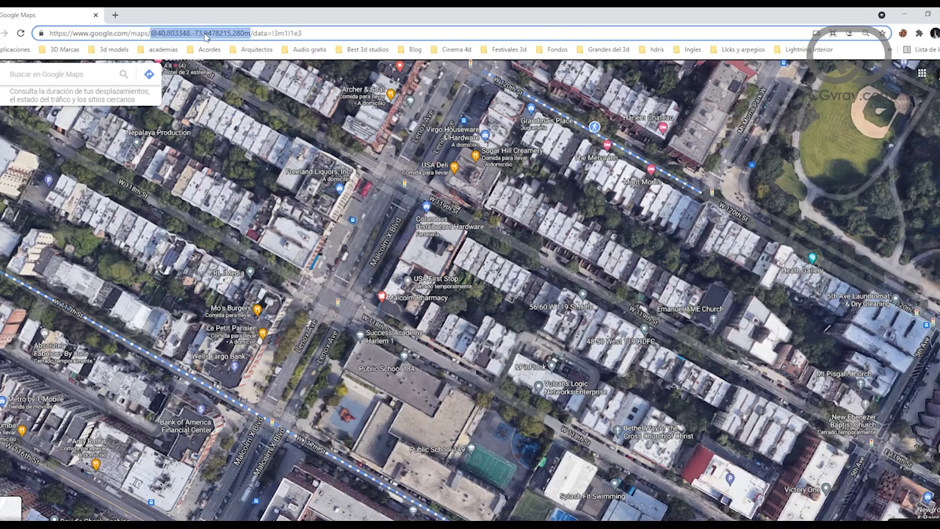
{"action": "right_click", "coordinate": [224, 38]}
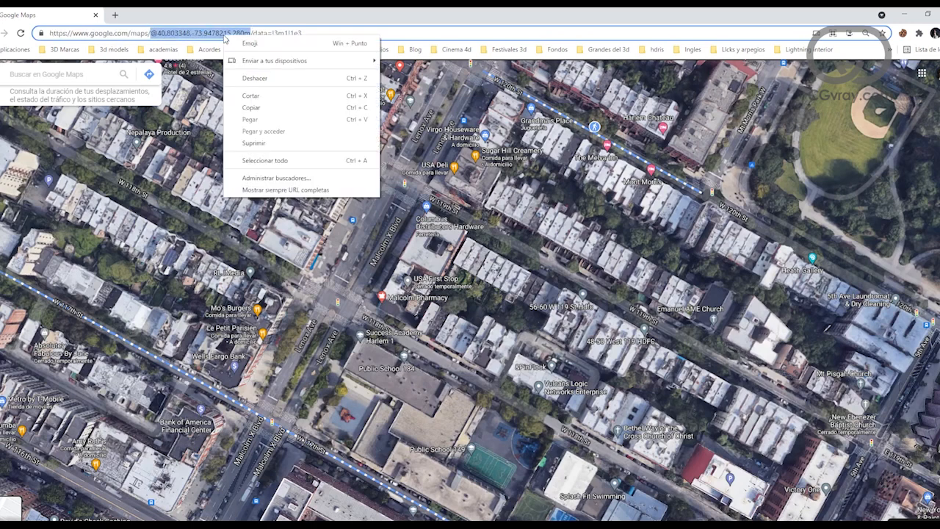
{"action": "left_click", "coordinate": [276, 108]}
Step: Search for "mappuzzle" in a new browser tab and go to the download link section of the Map Puzzle website
{"action": "left_click", "coordinate": [115, 15]}
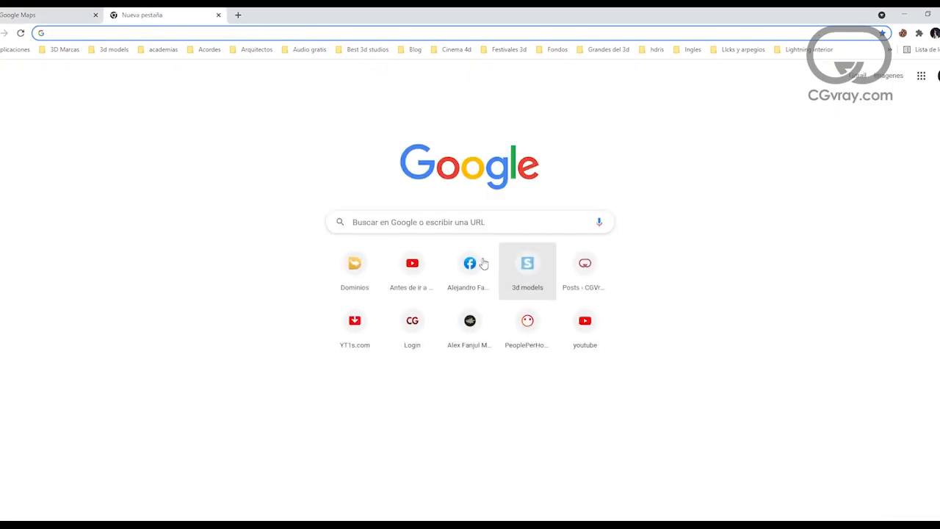
{"action": "left_click", "coordinate": [410, 221]}
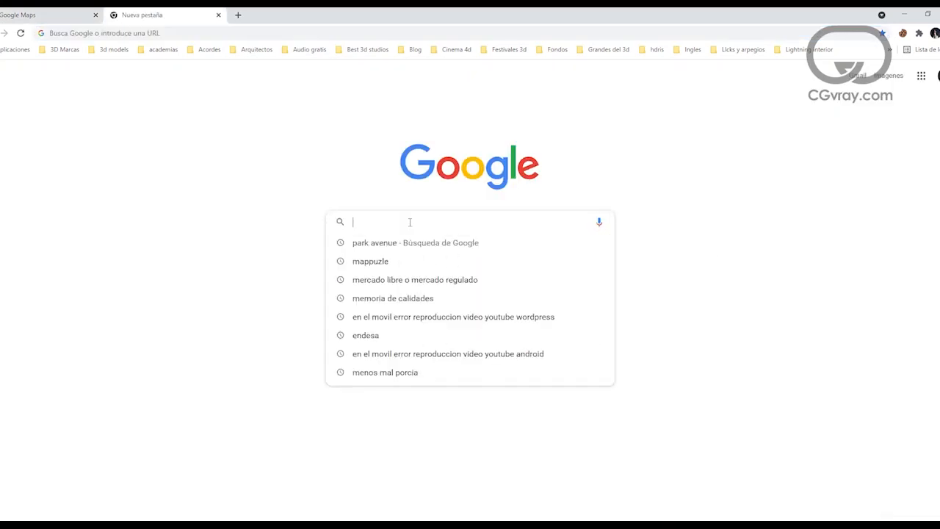
{"action": "type", "text": "ma"}
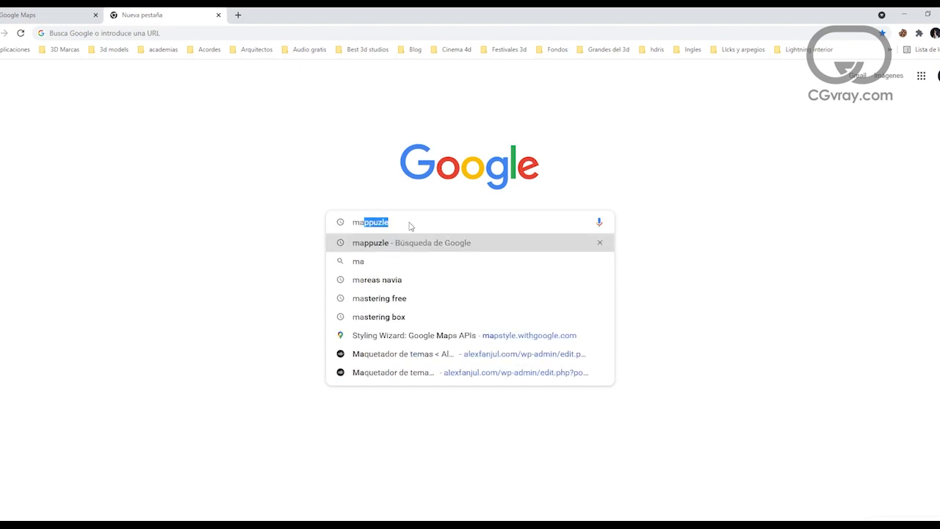
{"action": "type", "text": "pp"}
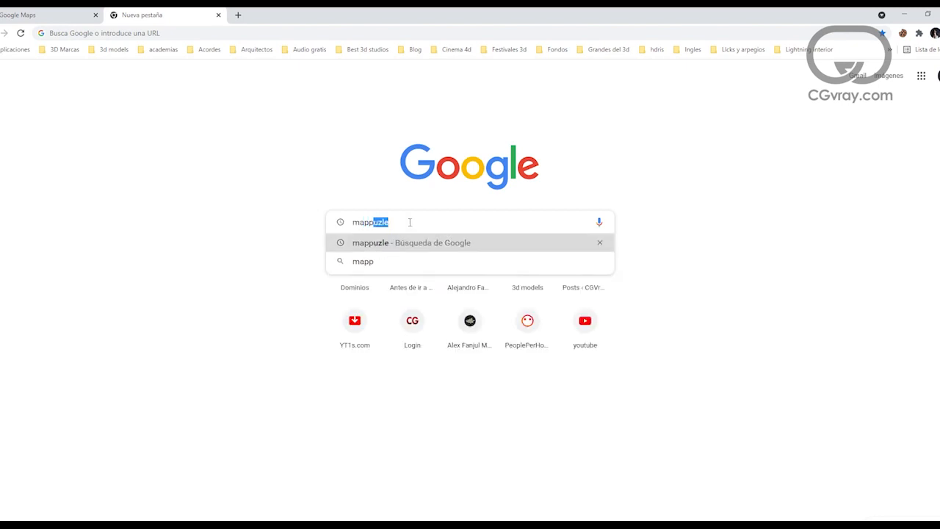
{"action": "type", "text": "uzzle"}
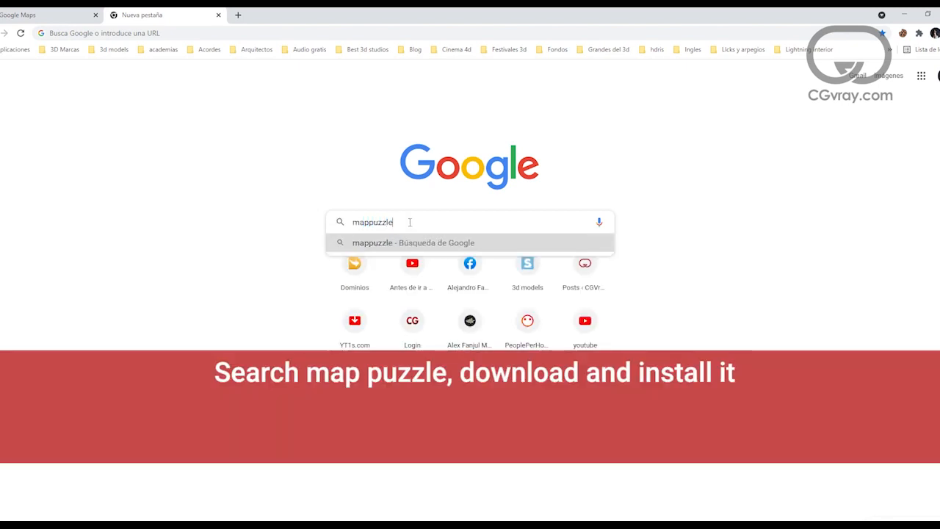
{"action": "key", "text": "Return"}
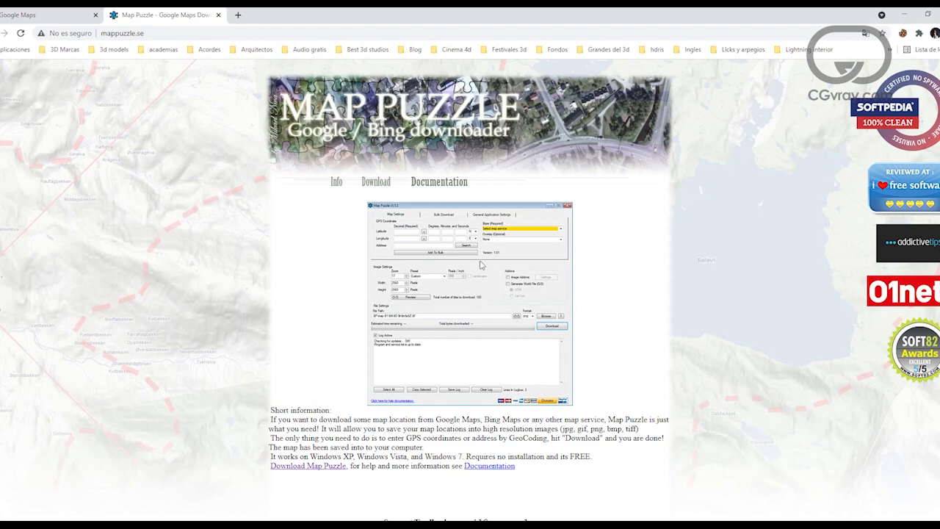
{"action": "left_click", "coordinate": [376, 184]}
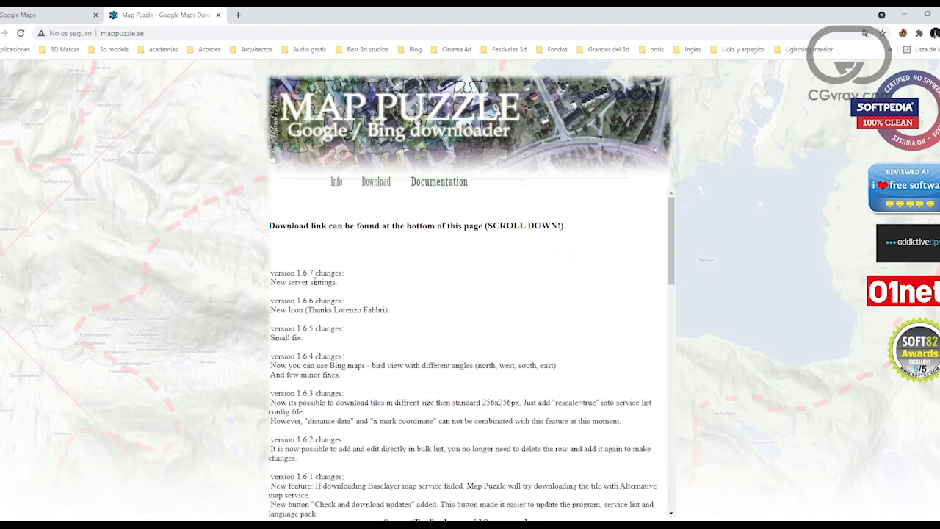
{"action": "left_click_drag", "start_coordinate": [676, 272], "coordinate": [694, 510]}
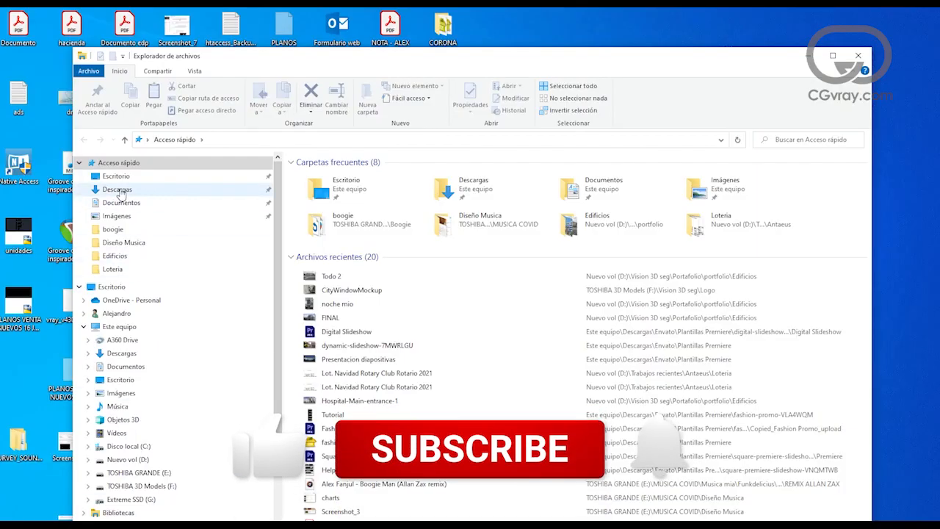
Step: Run mappuzzle from the Downloads folder, allowing the unverified program to start, and close the YouTube tab in the browser
{"action": "left_click", "coordinate": [118, 190]}
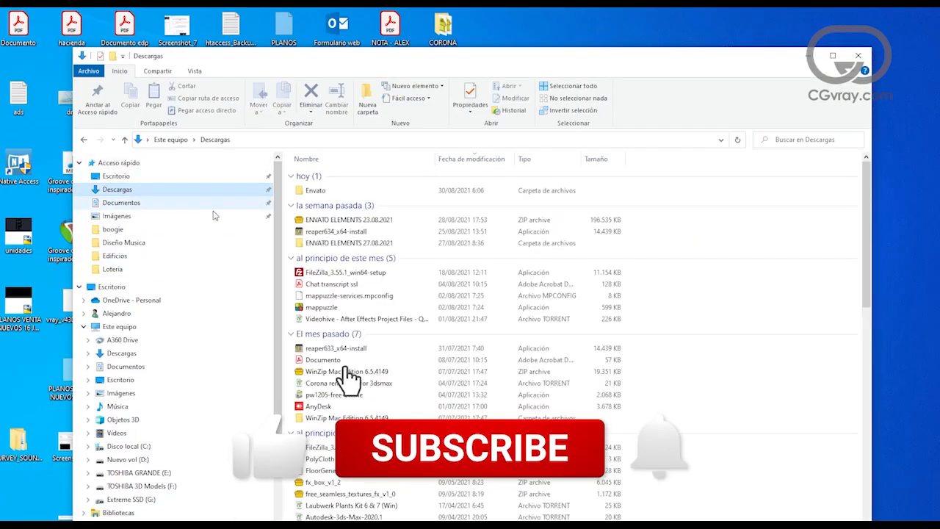
{"action": "double_click", "coordinate": [299, 308]}
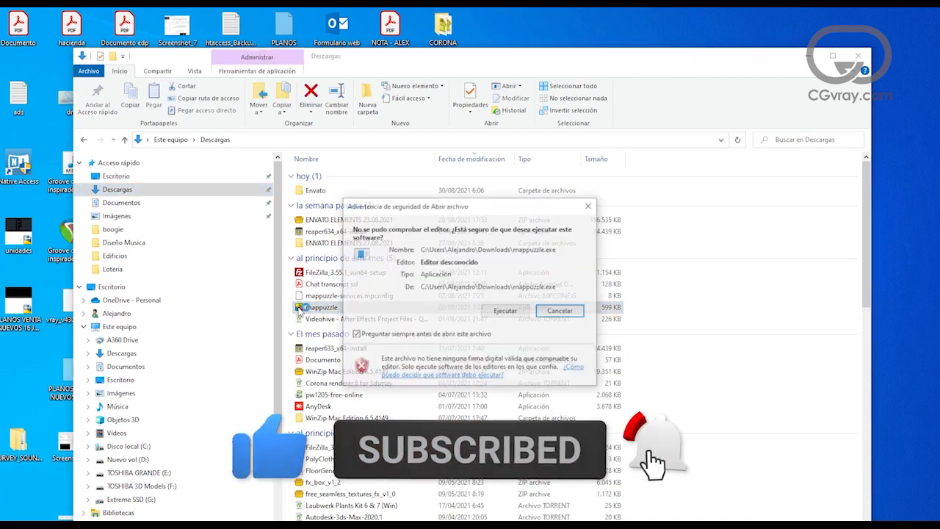
{"action": "left_click", "coordinate": [512, 315]}
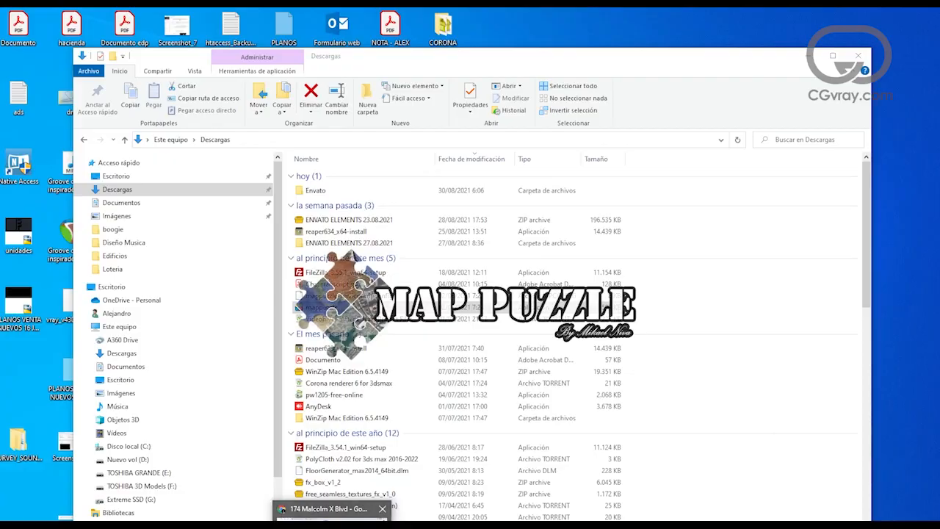
{"action": "mouse_move", "coordinate": [332, 517]}
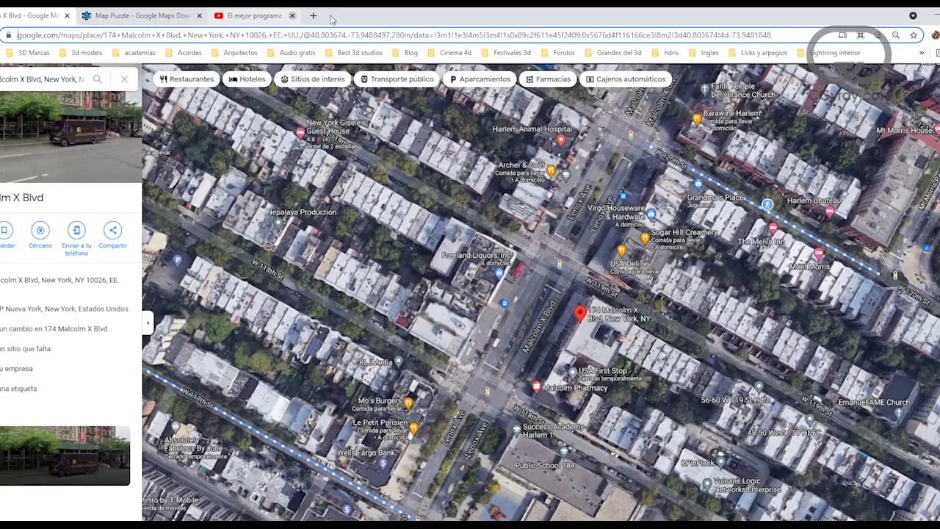
{"action": "left_click", "coordinate": [292, 15]}
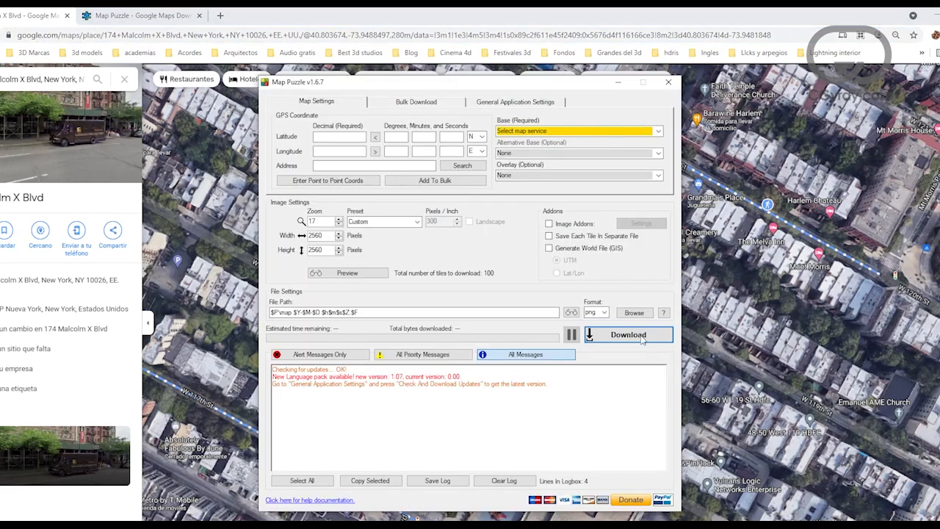
Step: Choose Google Maps - Map as the base map service
{"action": "left_click", "coordinate": [632, 131]}
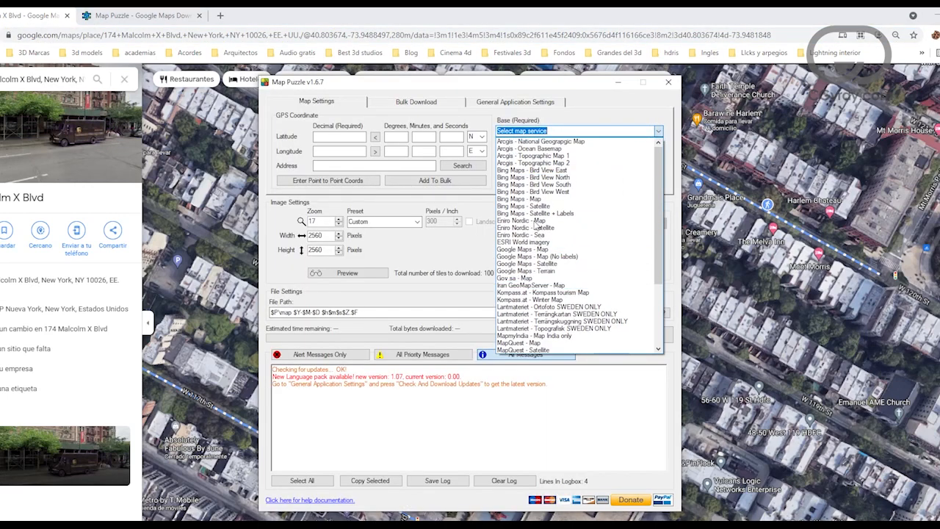
{"action": "scroll", "coordinate": [550, 301], "scroll_direction": "down", "scroll_amount": 2}
{"action": "scroll", "coordinate": [550, 300], "scroll_direction": "down", "scroll_amount": 2}
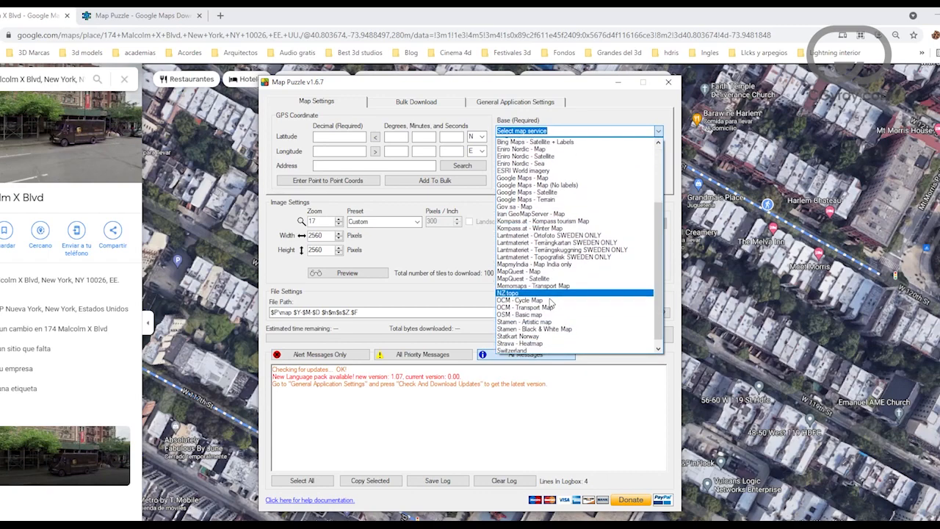
{"action": "scroll", "coordinate": [552, 294], "scroll_direction": "up", "scroll_amount": 2}
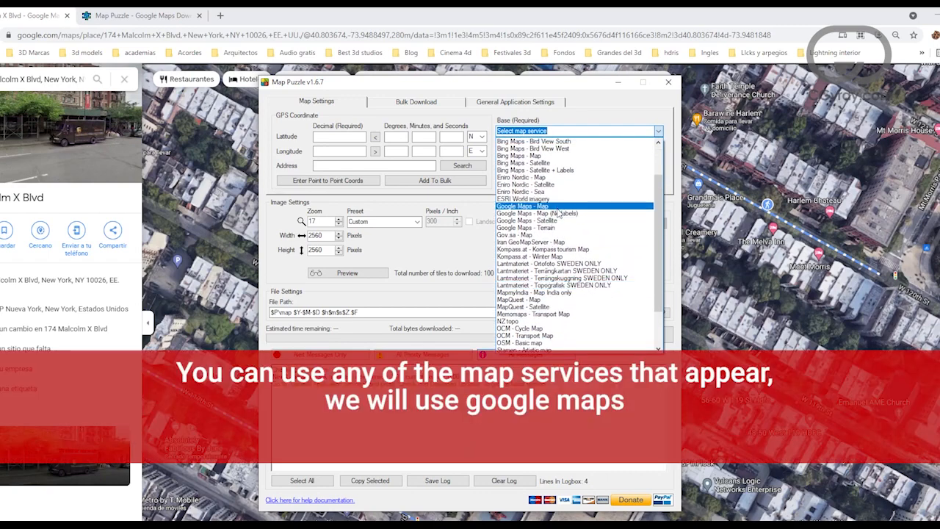
{"action": "left_click", "coordinate": [558, 208]}
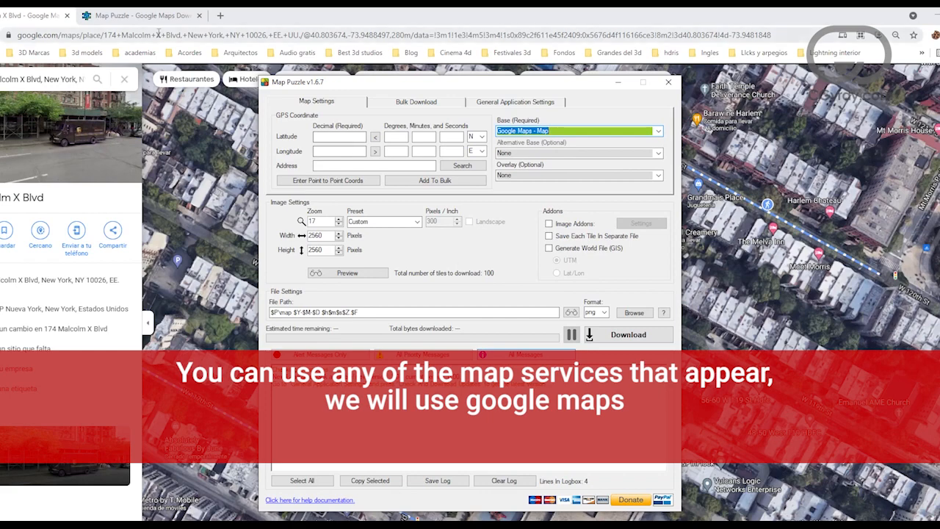
Step: Copy the latitude 40.803674 from the Google Maps page address and paste it as the decimal latitude in Map Puzzle
{"action": "left_click", "coordinate": [253, 35]}
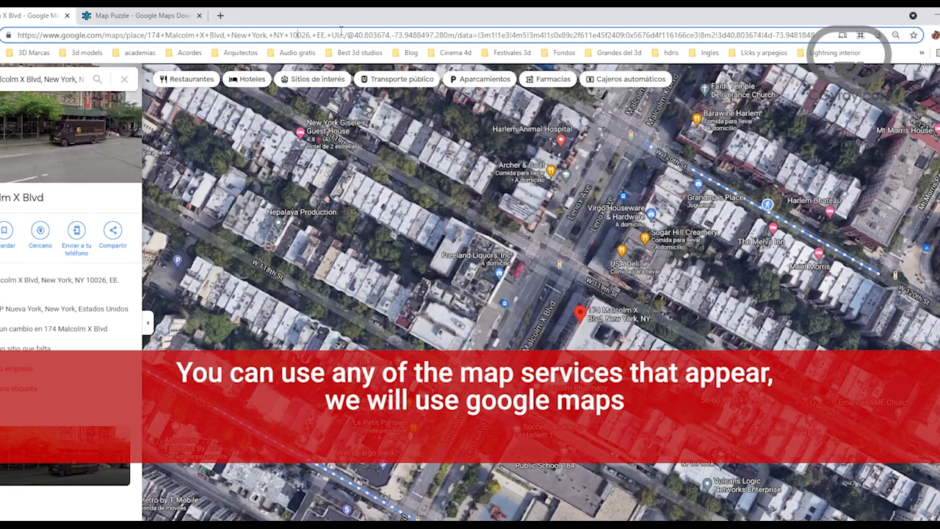
{"action": "left_click_drag", "start_coordinate": [353, 34], "coordinate": [391, 34]}
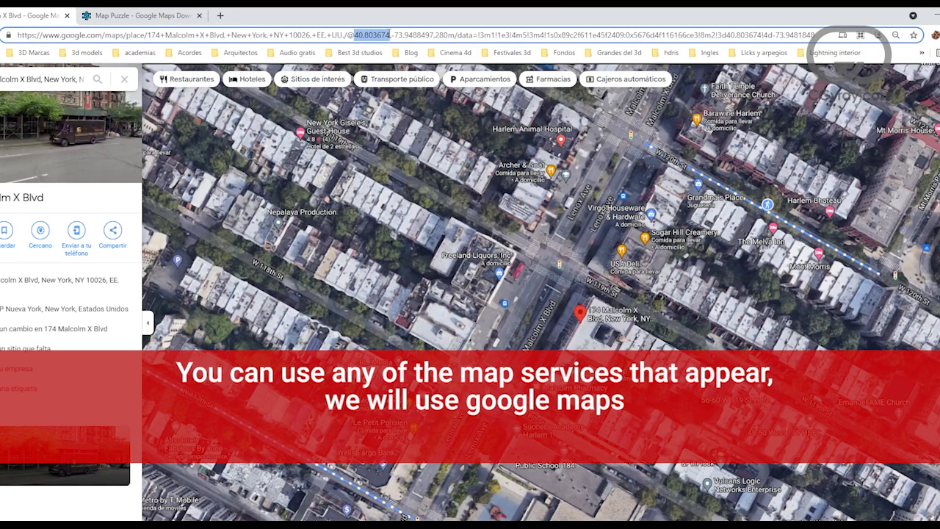
{"action": "right_click", "coordinate": [371, 36]}
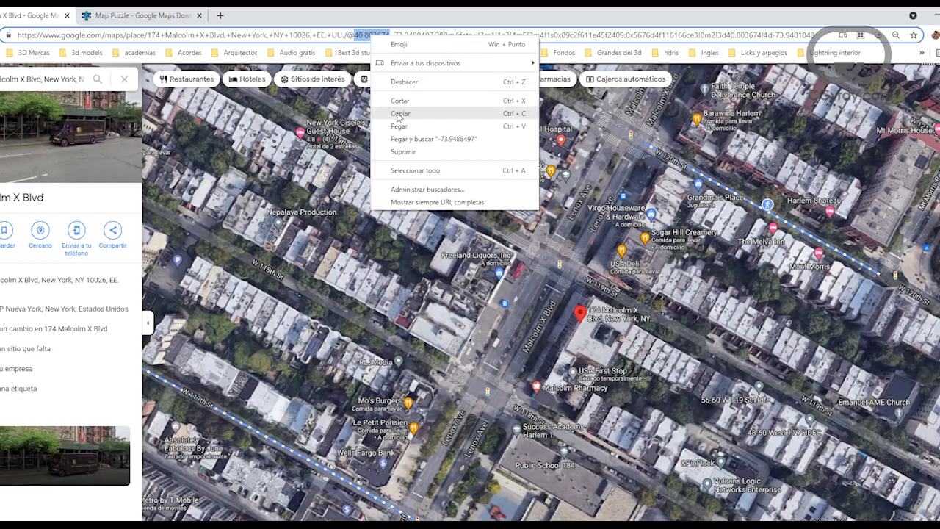
{"action": "left_click", "coordinate": [390, 110]}
{"action": "key", "text": "alt+Tab"}
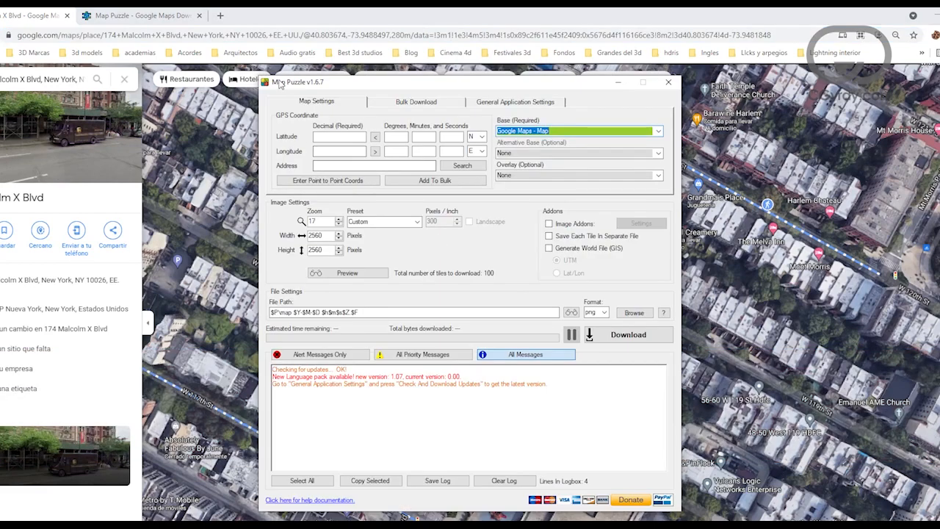
{"action": "left_click", "coordinate": [332, 137]}
{"action": "key", "text": "ctrl+v"}
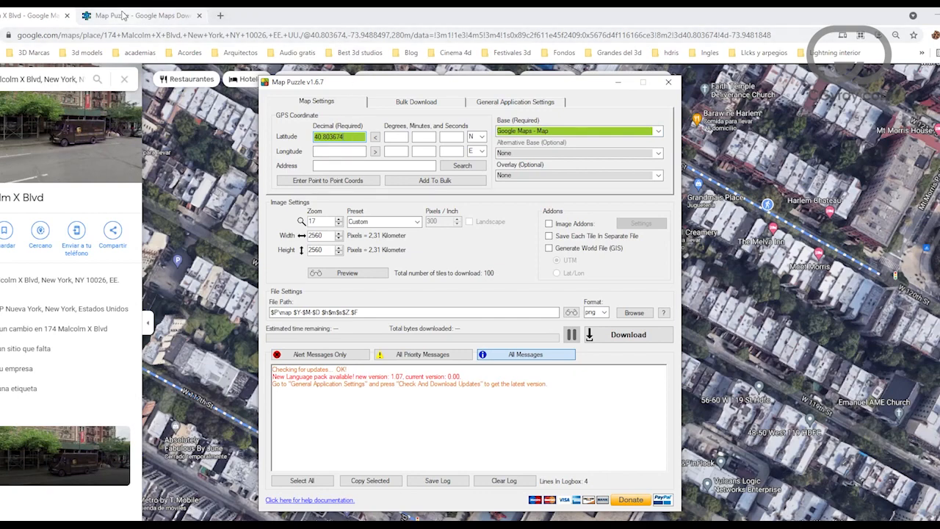
Step: Copy the longitude -73.9488497 from the Google Maps page address and paste it as the decimal longitude in Map Puzzle
{"action": "left_click", "coordinate": [313, 19]}
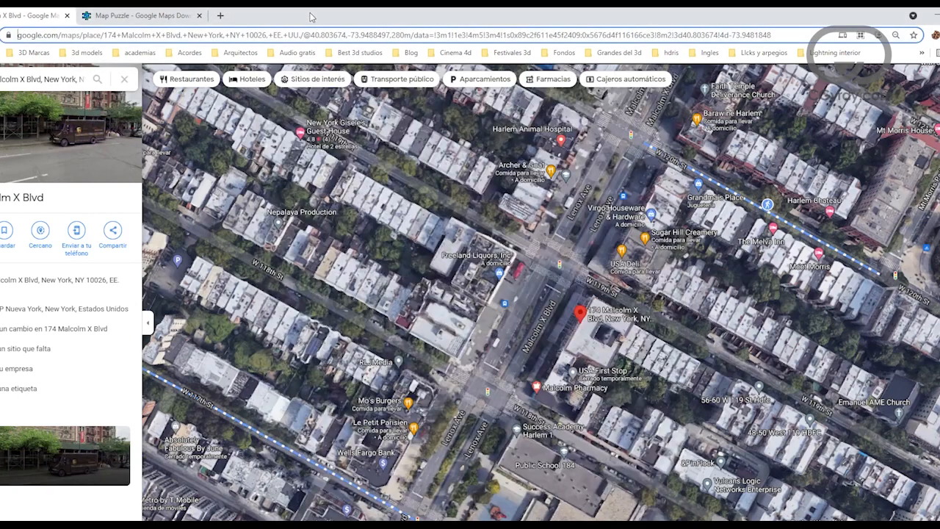
{"action": "left_click", "coordinate": [350, 35]}
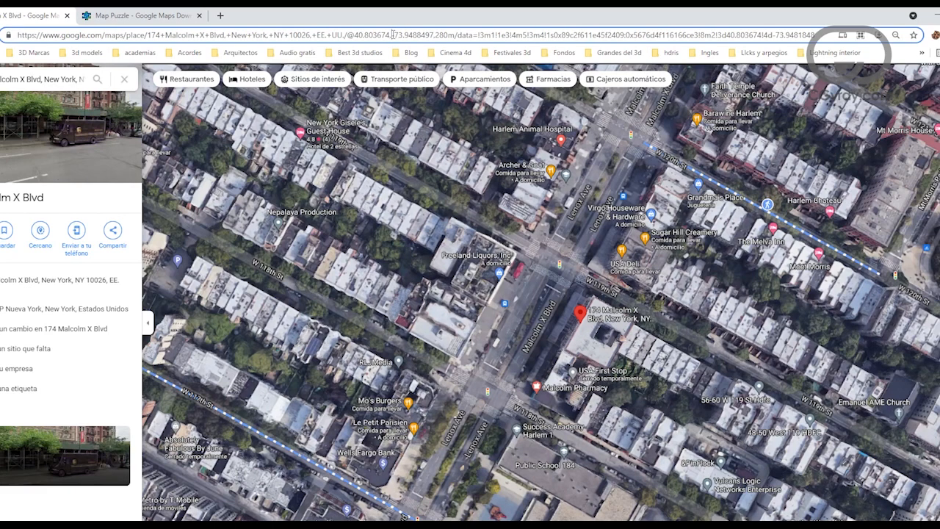
{"action": "left_click_drag", "start_coordinate": [392, 35], "coordinate": [426, 29]}
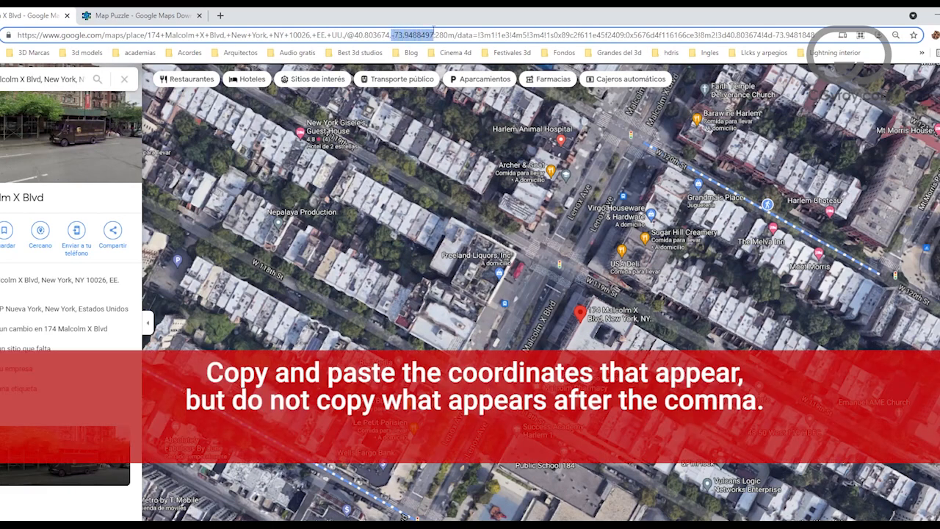
{"action": "right_click", "coordinate": [426, 34]}
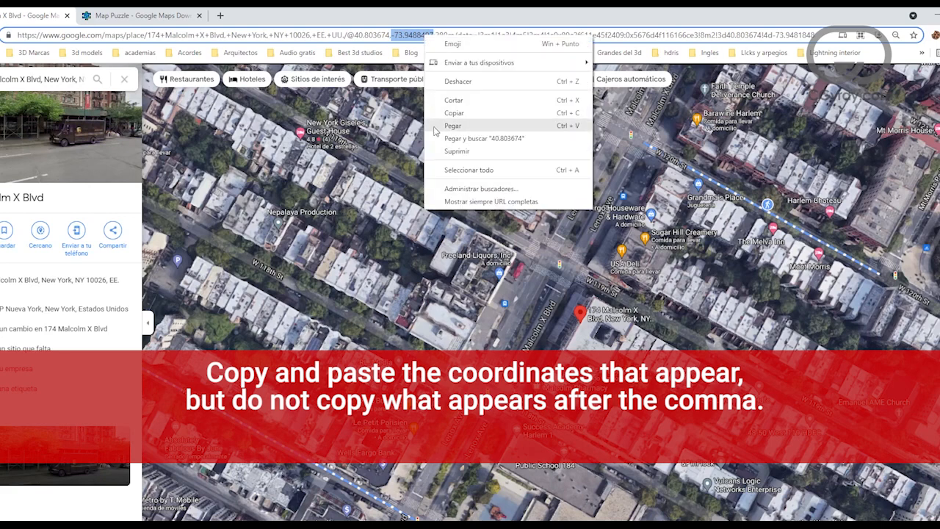
{"action": "left_click", "coordinate": [453, 114]}
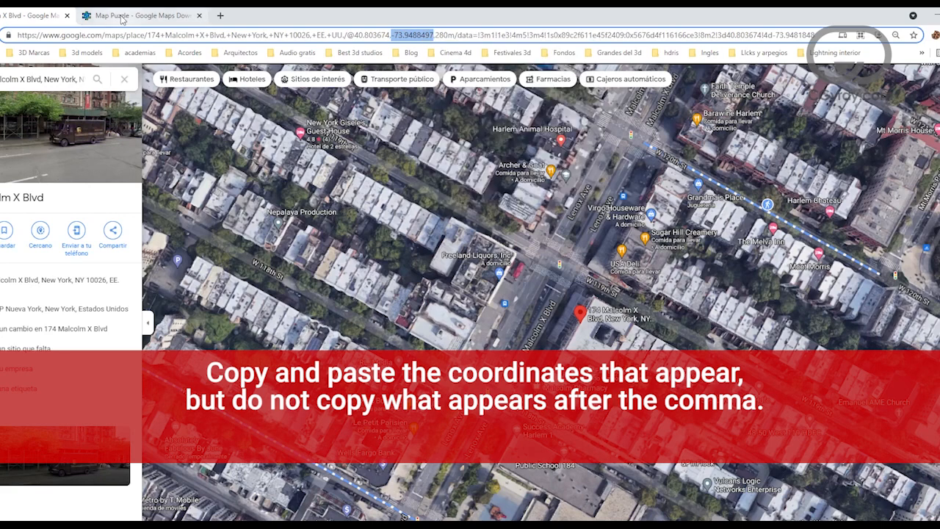
{"action": "key", "text": "alt+Tab"}
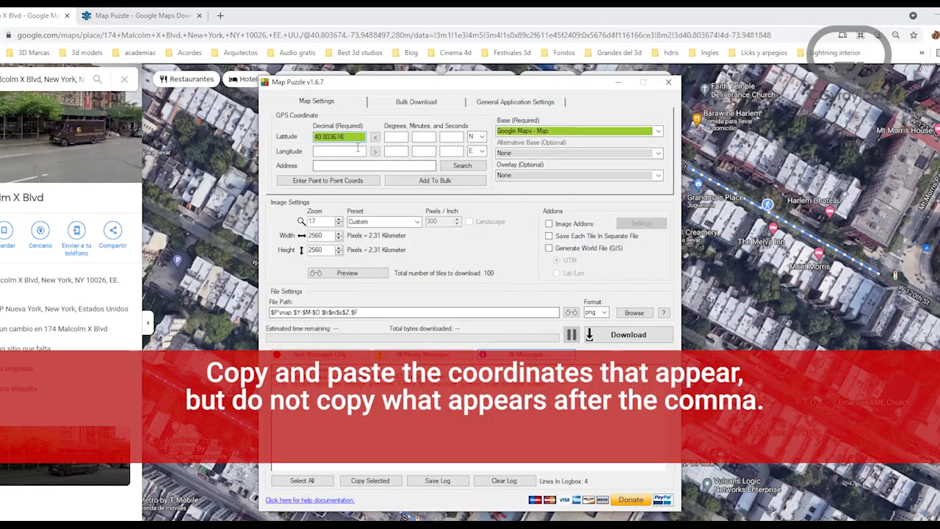
{"action": "key", "text": "ctrl+v"}
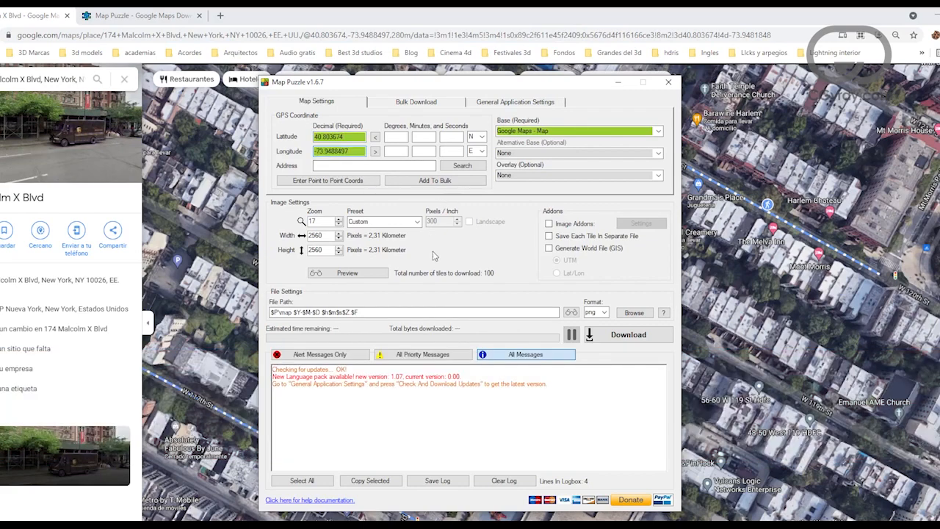
Step: Preview the map area beside the settings window, change the base map service to Google Maps - Satellite and refresh the preview
{"action": "left_click", "coordinate": [347, 273]}
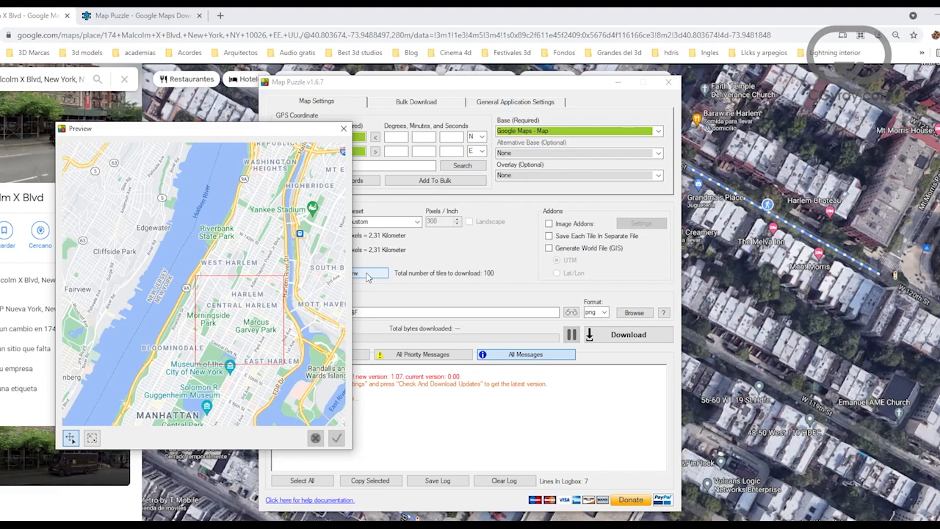
{"action": "left_click_drag", "start_coordinate": [213, 133], "coordinate": [117, 77]}
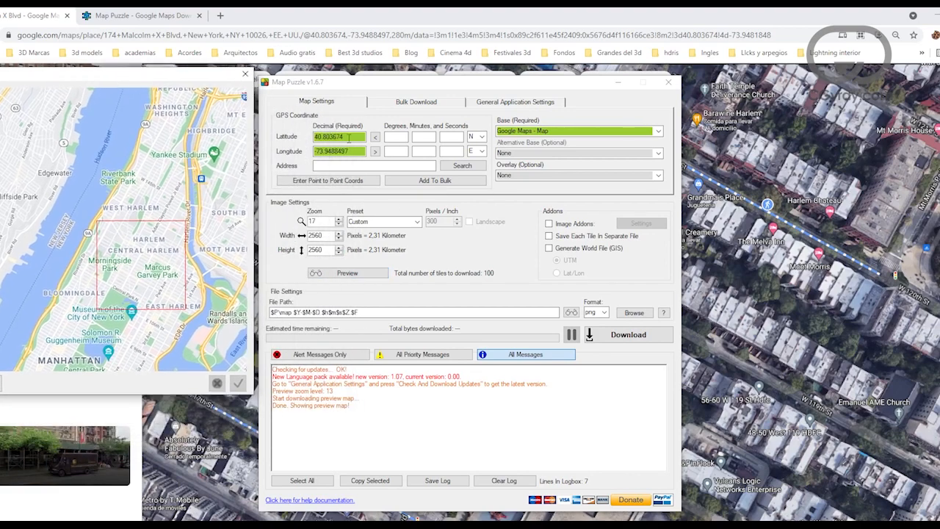
{"action": "left_click", "coordinate": [658, 131]}
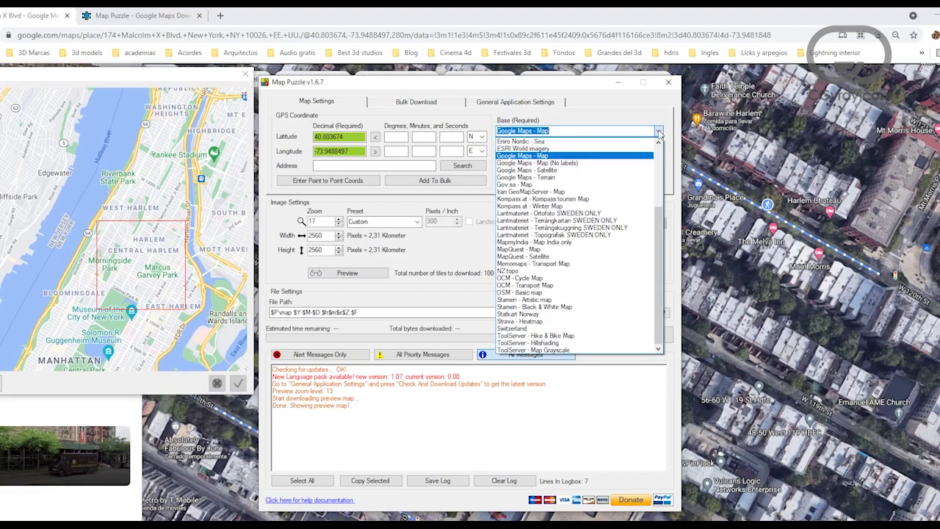
{"action": "left_click", "coordinate": [544, 170]}
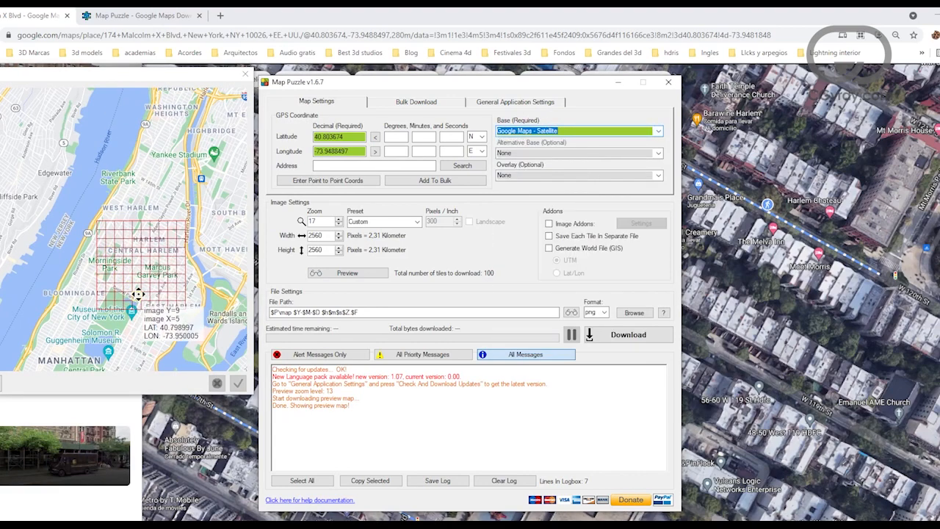
{"action": "left_click", "coordinate": [347, 273]}
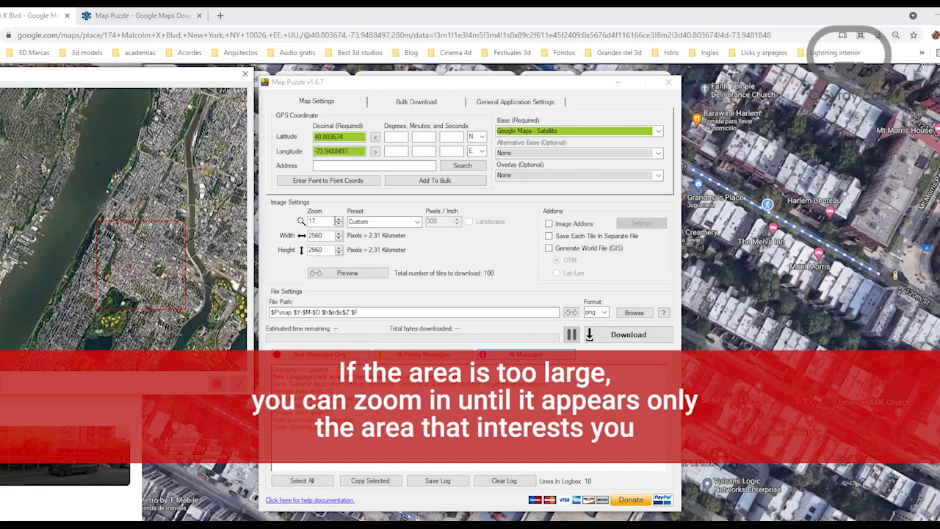
Step: Narrow the captured area by raising the zoom to 18 and then 19, refreshing the preview after each change
{"action": "left_click", "coordinate": [338, 218]}
{"action": "left_click", "coordinate": [351, 279]}
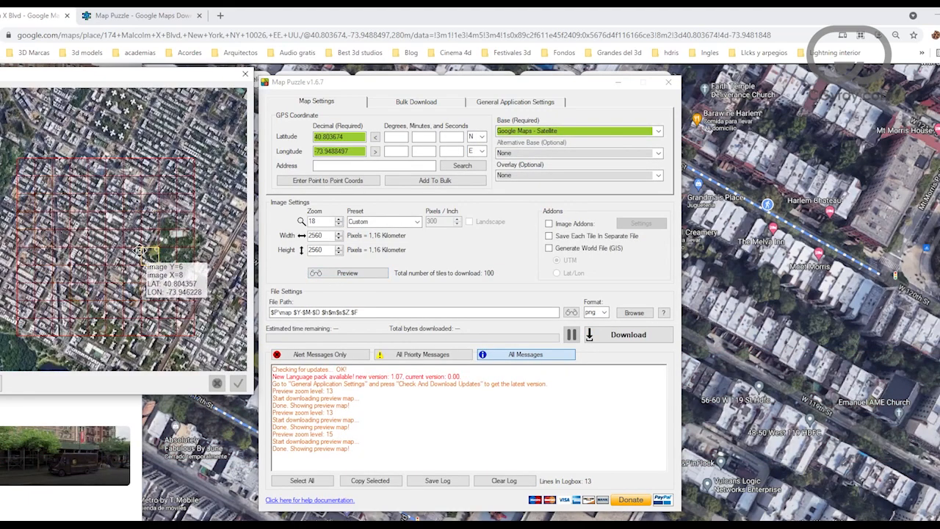
{"action": "left_click", "coordinate": [339, 218]}
{"action": "left_click", "coordinate": [348, 273]}
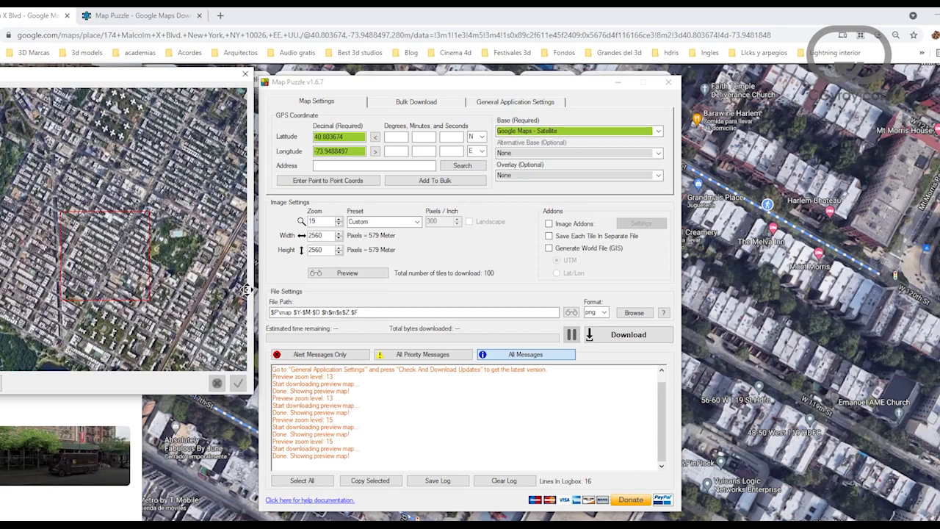
Step: Set the image format to jpg and the save location to a new folder named map inside Descargas
{"action": "left_click", "coordinate": [605, 313]}
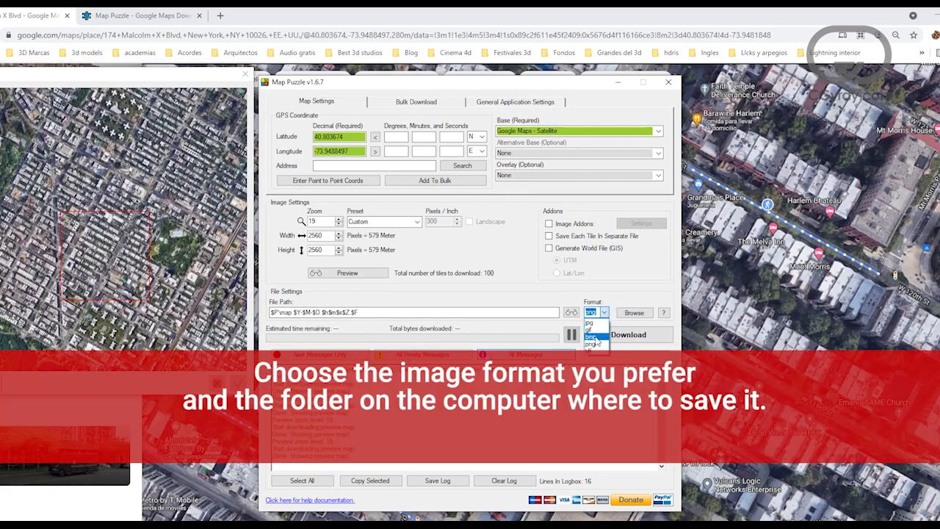
{"action": "left_click", "coordinate": [589, 322]}
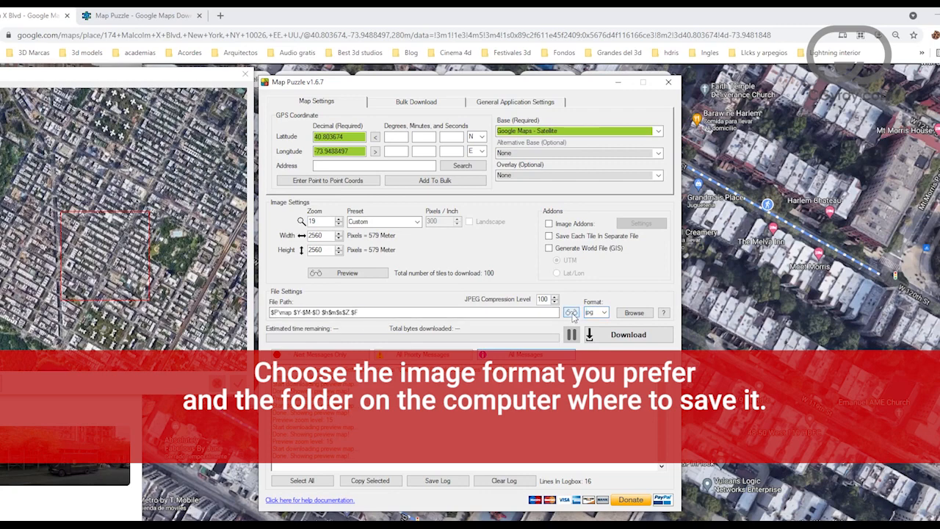
{"action": "left_click", "coordinate": [634, 312]}
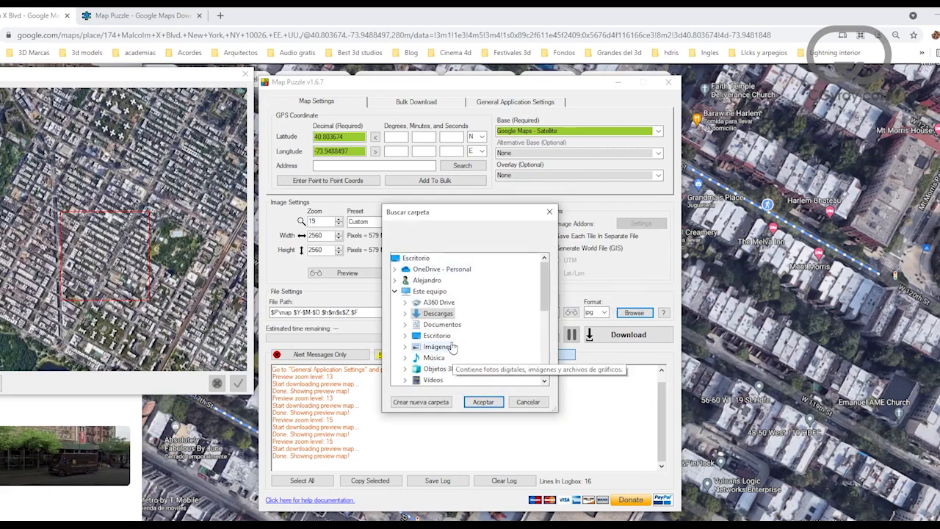
{"action": "double_click", "coordinate": [442, 314]}
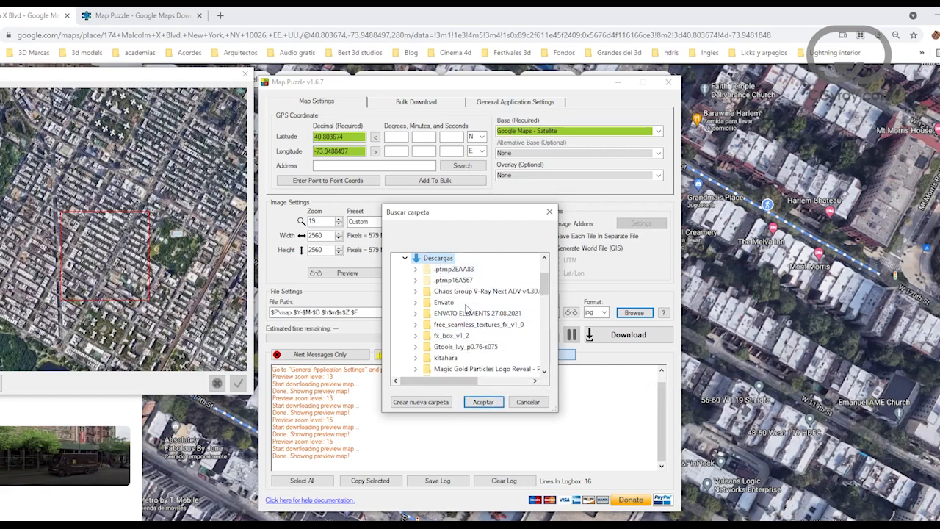
{"action": "left_click", "coordinate": [420, 402]}
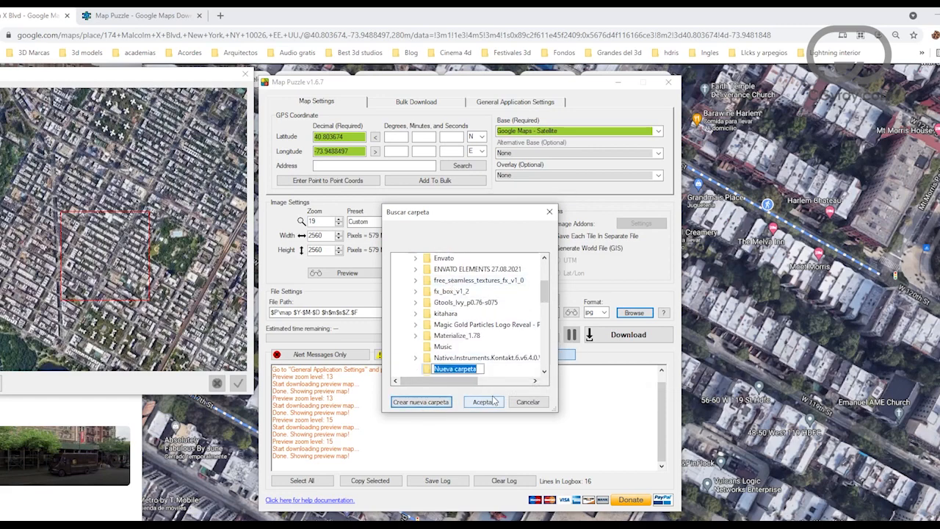
{"action": "type", "text": "map"}
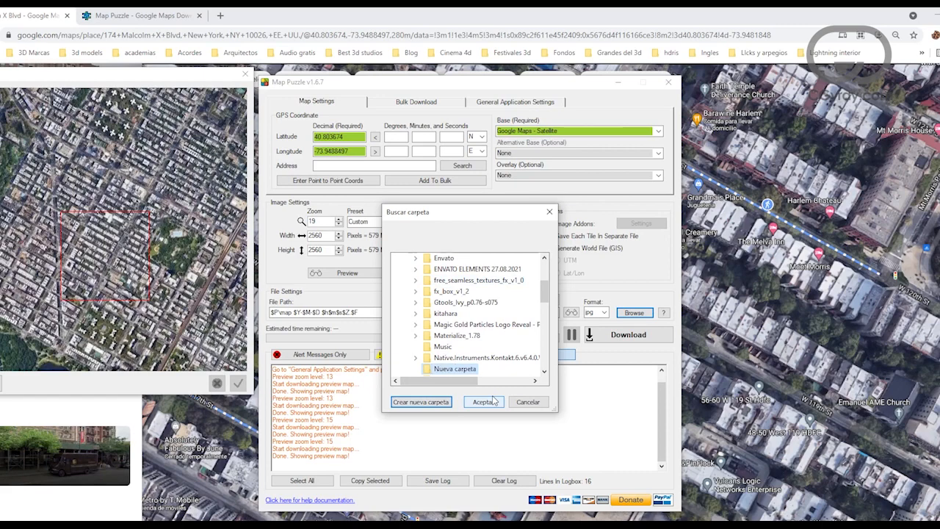
{"action": "key", "text": "Return"}
{"action": "left_click", "coordinate": [481, 402]}
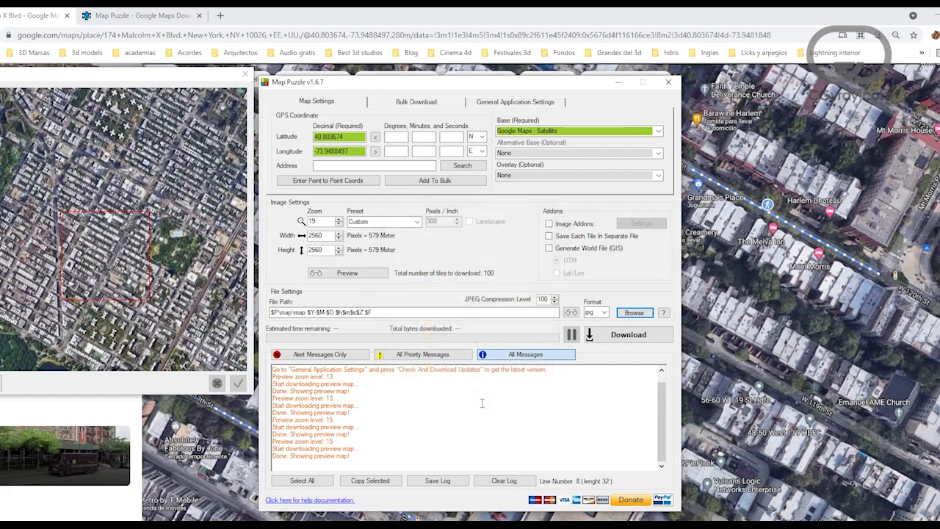
Step: Download the satellite map image and open the saved file from the map folder in Descargas
{"action": "left_click", "coordinate": [613, 337]}
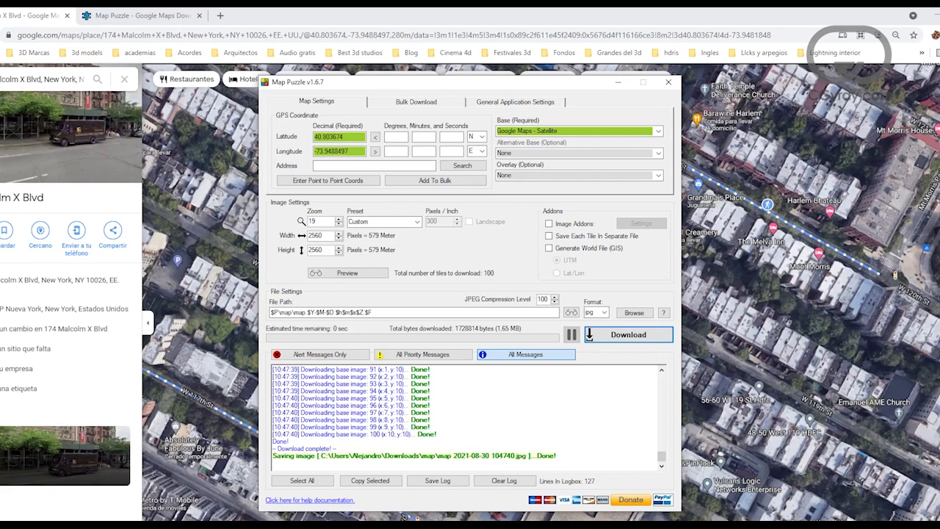
{"action": "left_click", "coordinate": [225, 523]}
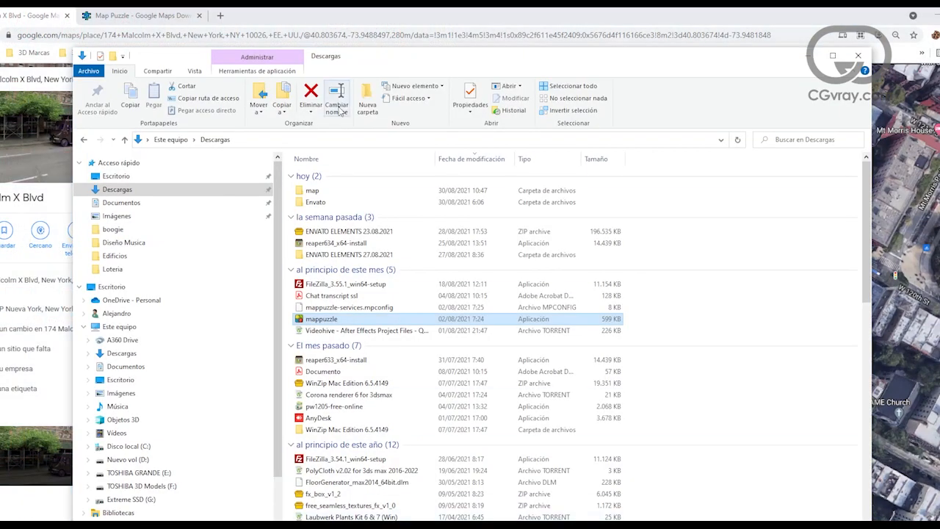
{"action": "double_click", "coordinate": [312, 191]}
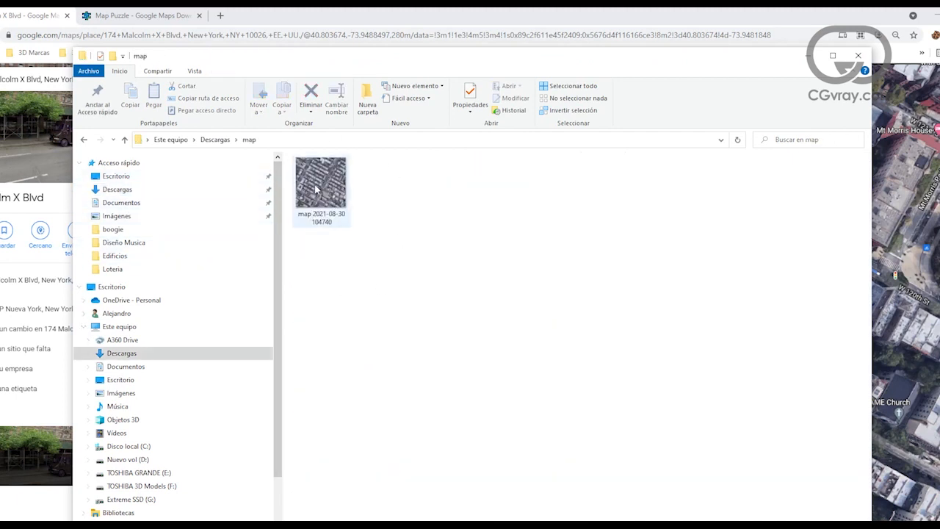
{"action": "left_click", "coordinate": [316, 189]}
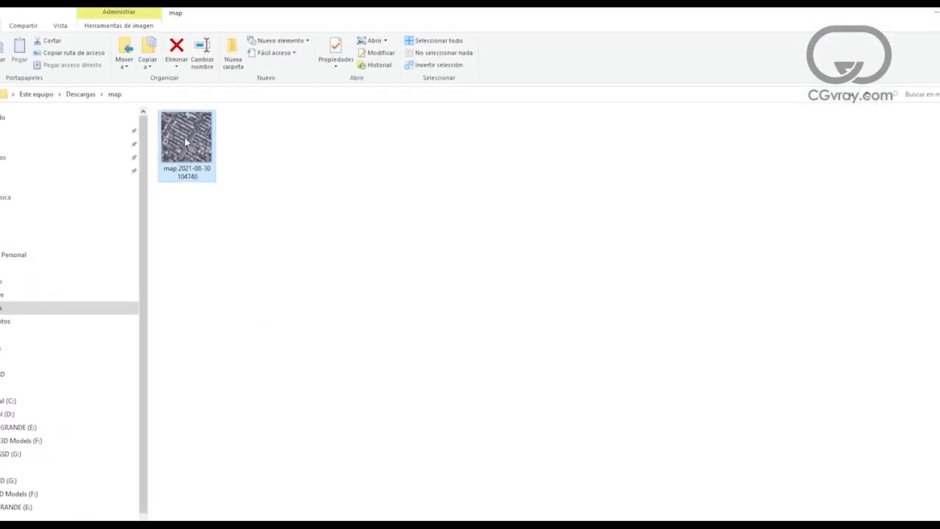
{"action": "double_click", "coordinate": [186, 141]}
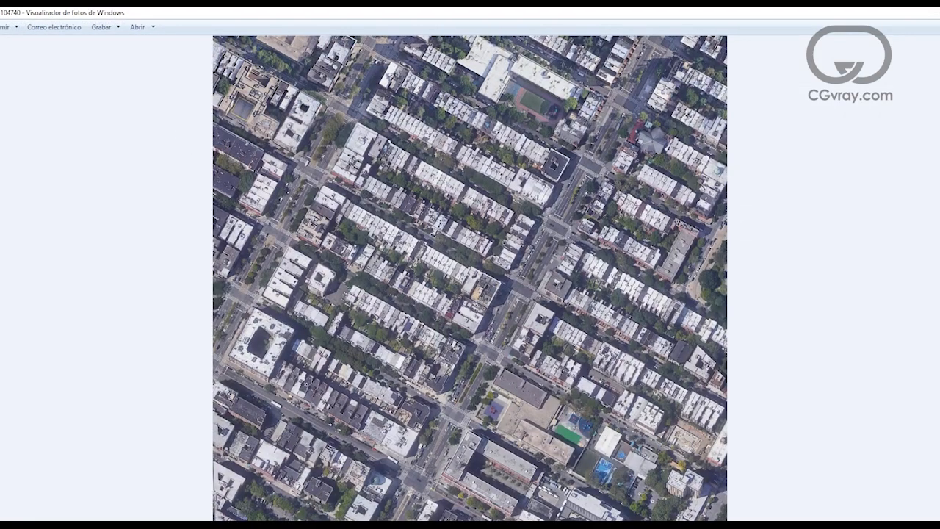
Step: Examine the rooftops, streets and intersections in the downloaded jpg map image up close to judge its resolution
{"action": "scroll", "coordinate": [475, 285], "scroll_direction": "up", "scroll_amount": 5}
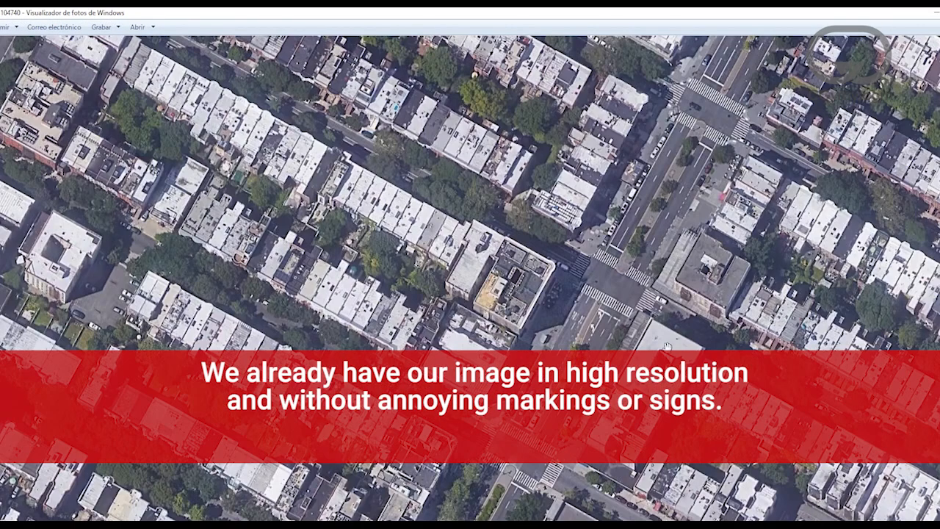
{"action": "left_click_drag", "start_coordinate": [624, 350], "coordinate": [445, 283]}
{"action": "scroll", "coordinate": [483, 296], "scroll_direction": "up", "scroll_amount": 2}
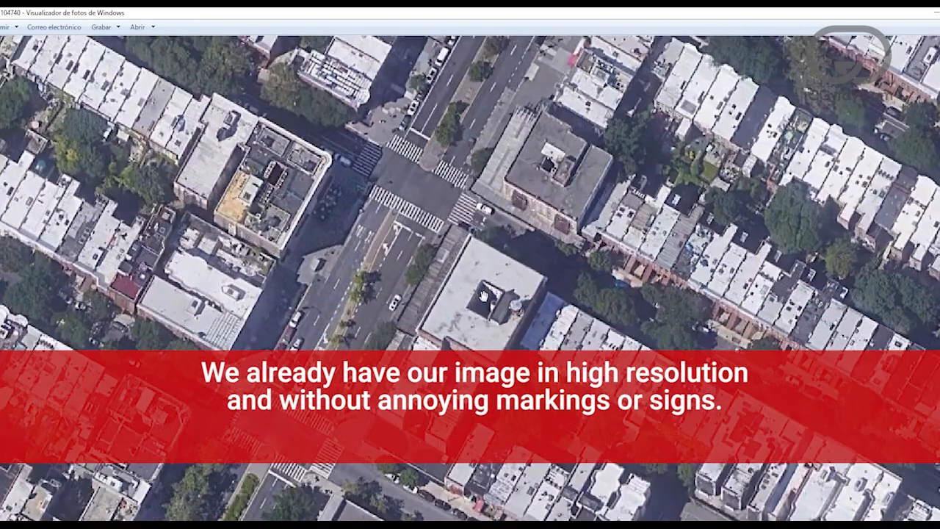
{"action": "scroll", "coordinate": [484, 296], "scroll_direction": "down", "scroll_amount": 4}
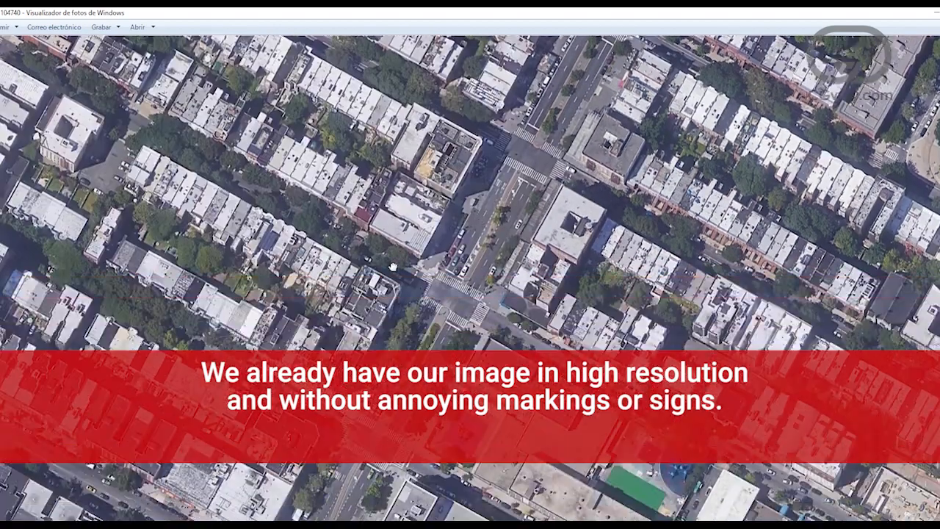
{"action": "left_click_drag", "start_coordinate": [393, 267], "coordinate": [389, 169]}
{"action": "left_click_drag", "start_coordinate": [380, 334], "coordinate": [422, 233]}
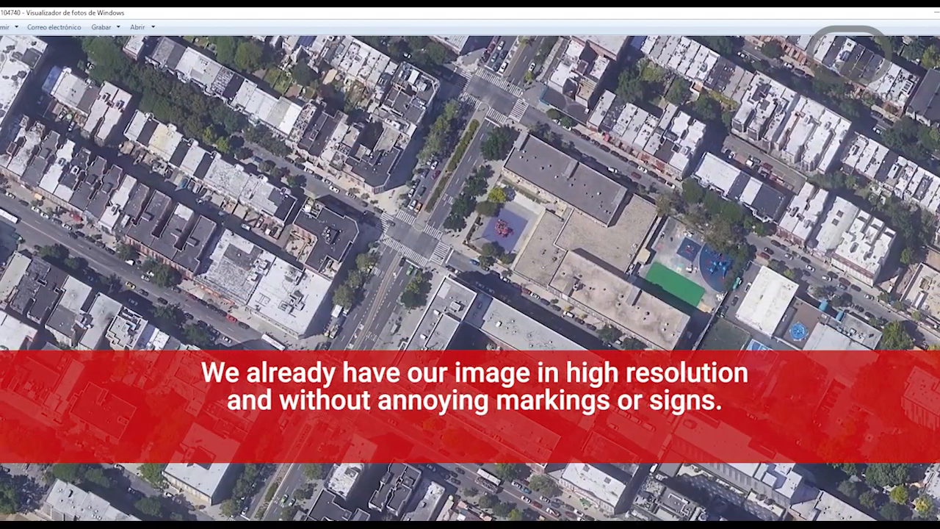
{"action": "left_click_drag", "start_coordinate": [293, 199], "coordinate": [326, 266]}
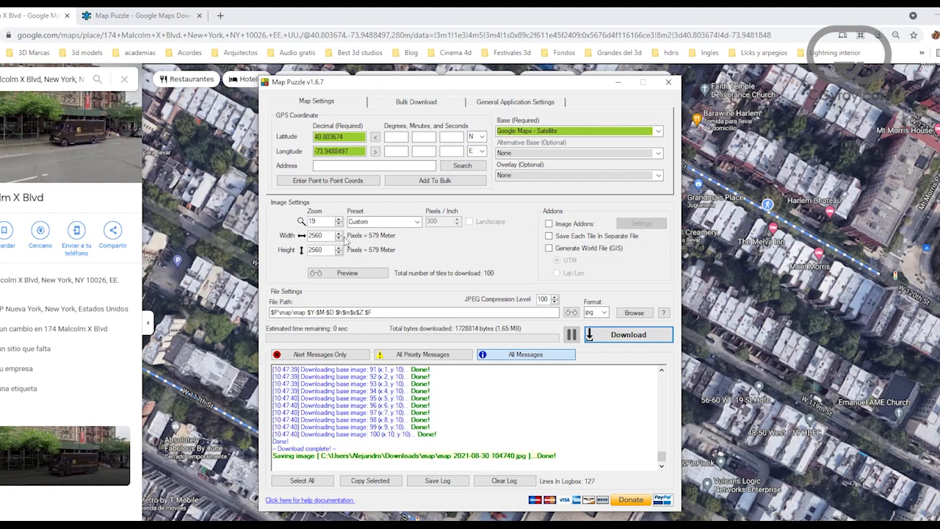
Step: Set the image size preset to A3 in landscape orientation and preview the captured area
{"action": "left_click", "coordinate": [418, 222]}
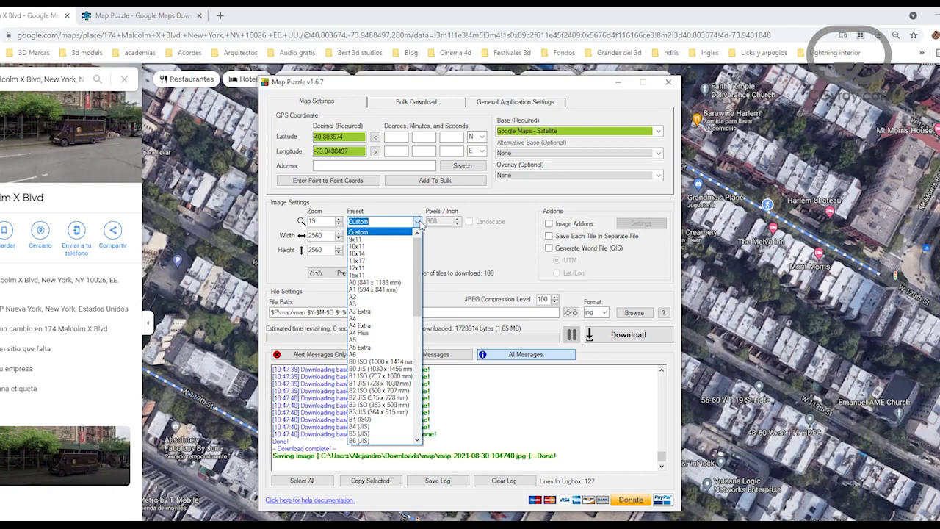
{"action": "left_click", "coordinate": [382, 304]}
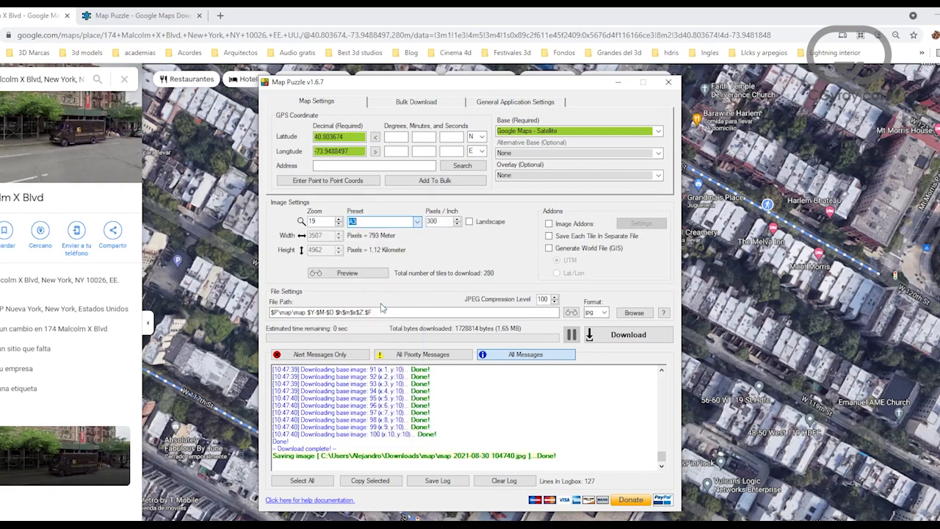
{"action": "left_click", "coordinate": [469, 222]}
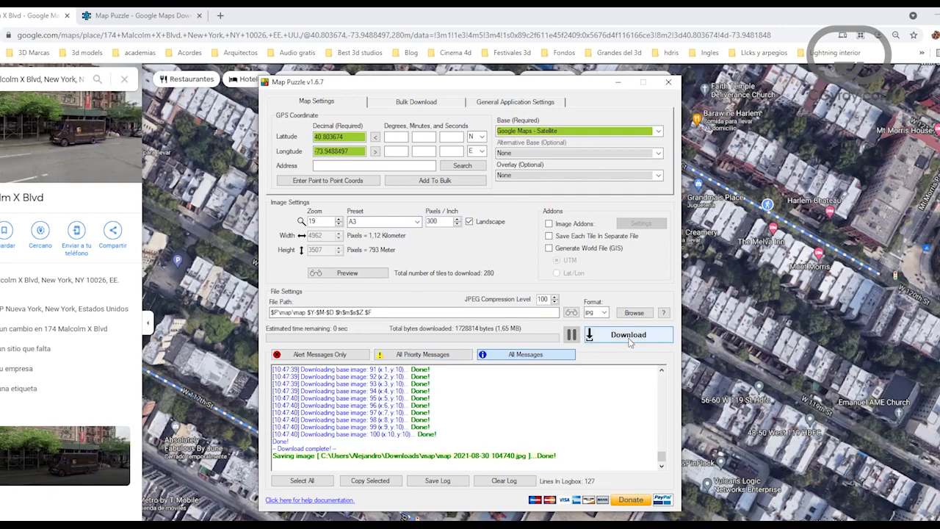
{"action": "left_click", "coordinate": [371, 274]}
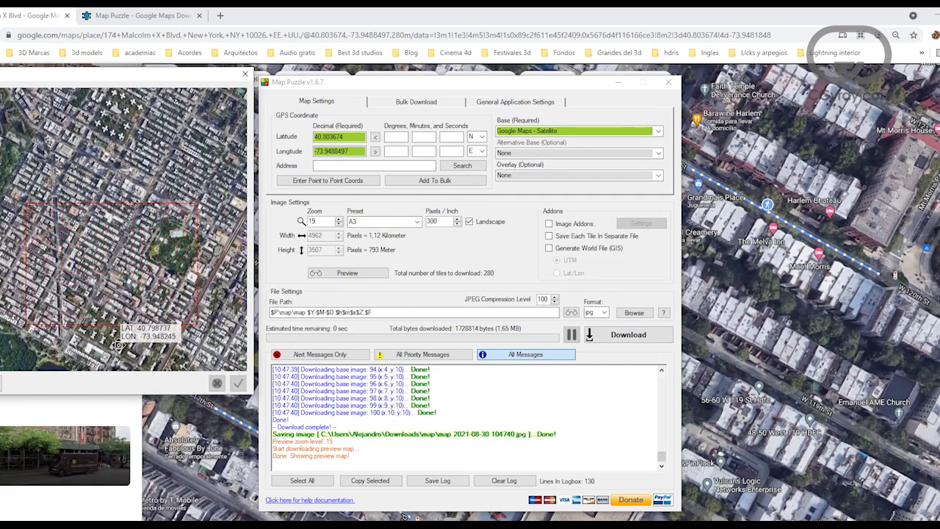
Step: Raise the map zoom to 21 and refresh the preview of the captured area
{"action": "left_click", "coordinate": [339, 220]}
{"action": "left_click", "coordinate": [339, 220]}
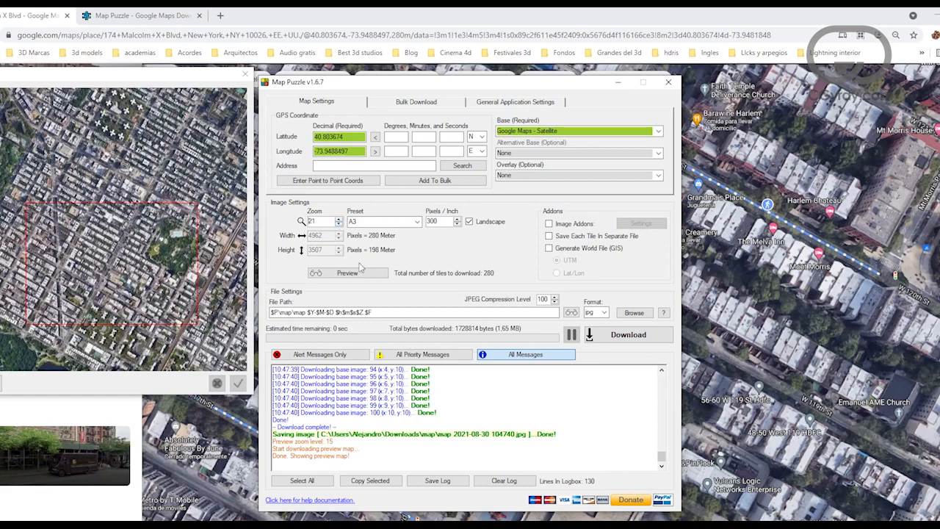
{"action": "left_click", "coordinate": [360, 272]}
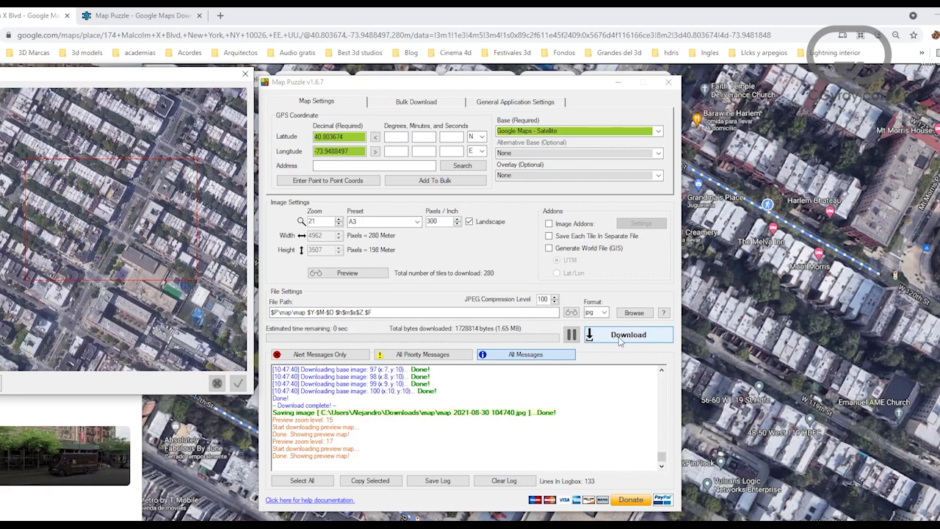
Step: Change the output format to png and download the A3 satellite map image
{"action": "left_click", "coordinate": [603, 313]}
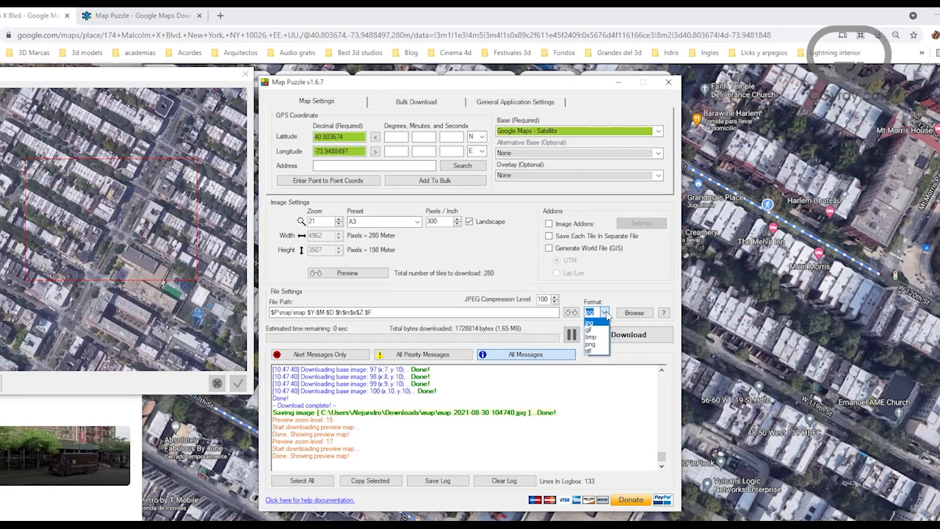
{"action": "left_click", "coordinate": [598, 344]}
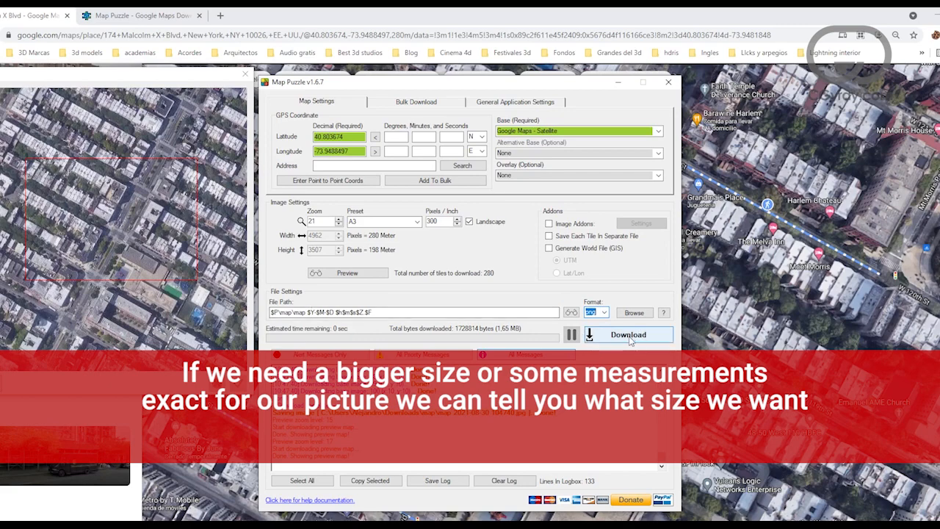
{"action": "left_click", "coordinate": [628, 335]}
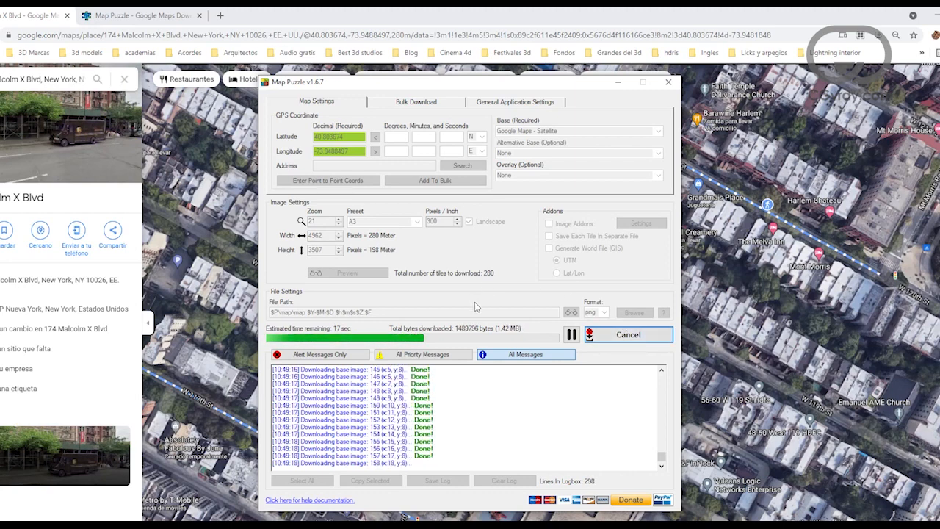
{"action": "left_click", "coordinate": [404, 376]}
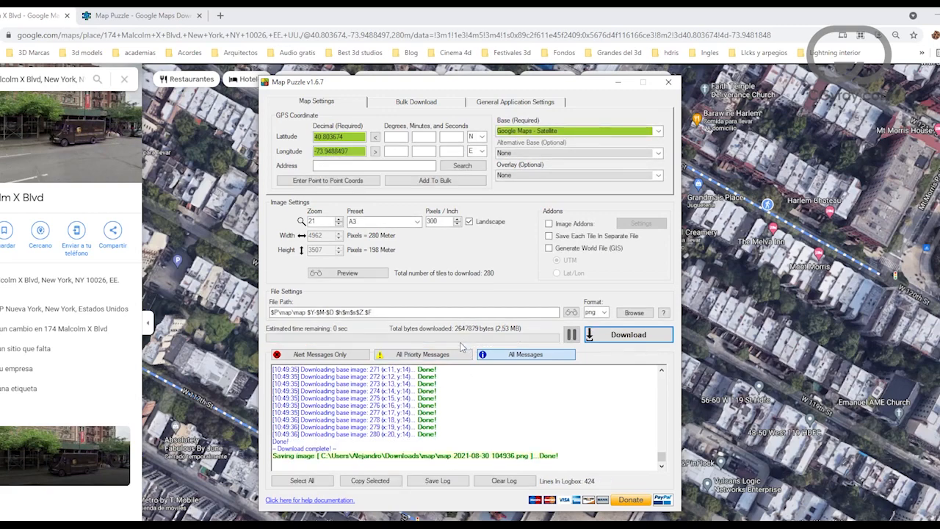
Step: Switch to the map folder in Descargas and open the newly downloaded PNG image
{"action": "left_click", "coordinate": [437, 394]}
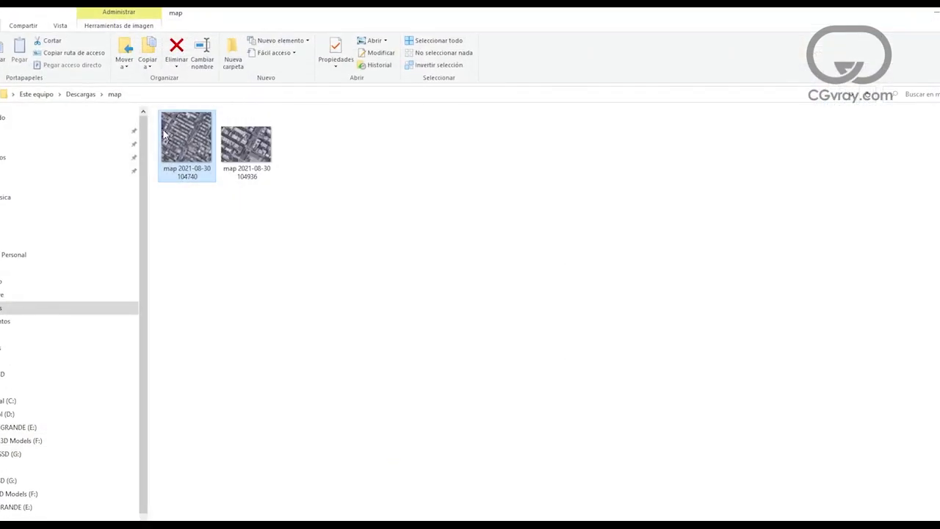
{"action": "mouse_move", "coordinate": [256, 151]}
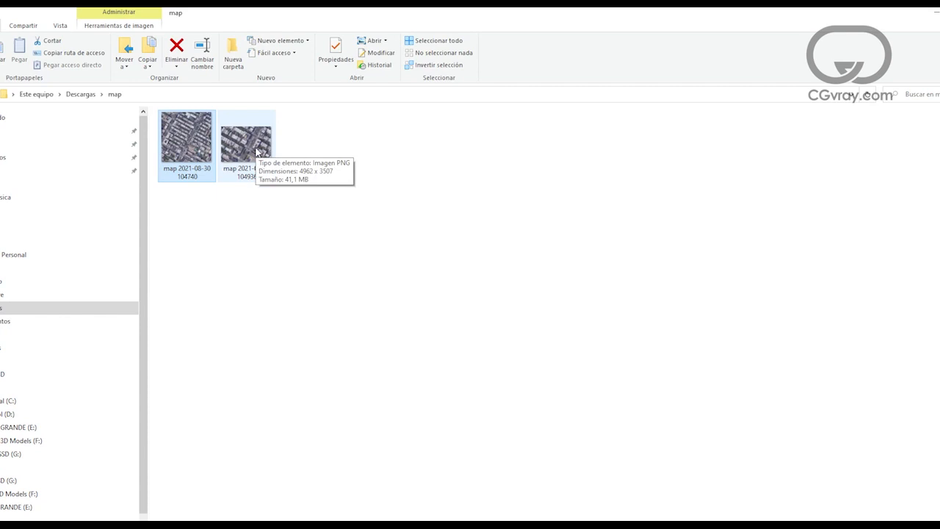
{"action": "double_click", "coordinate": [256, 151]}
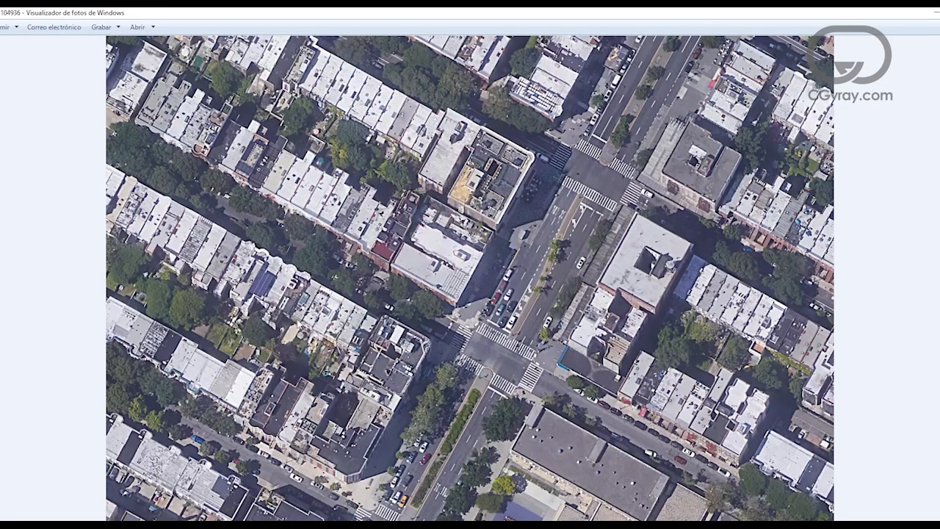
Step: Inspect the PNG map image up close around the avenue, its cars, crosswalks and neighbouring rooftops to judge the detail
{"action": "scroll", "coordinate": [477, 272], "scroll_direction": "up", "scroll_amount": 5}
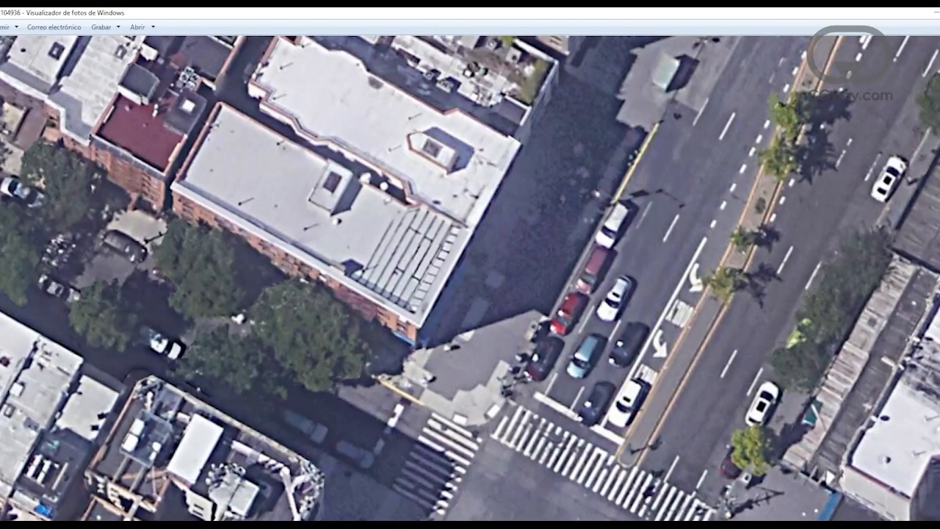
{"action": "left_click_drag", "start_coordinate": [628, 375], "coordinate": [323, 329]}
{"action": "scroll", "coordinate": [345, 325], "scroll_direction": "down", "scroll_amount": 2}
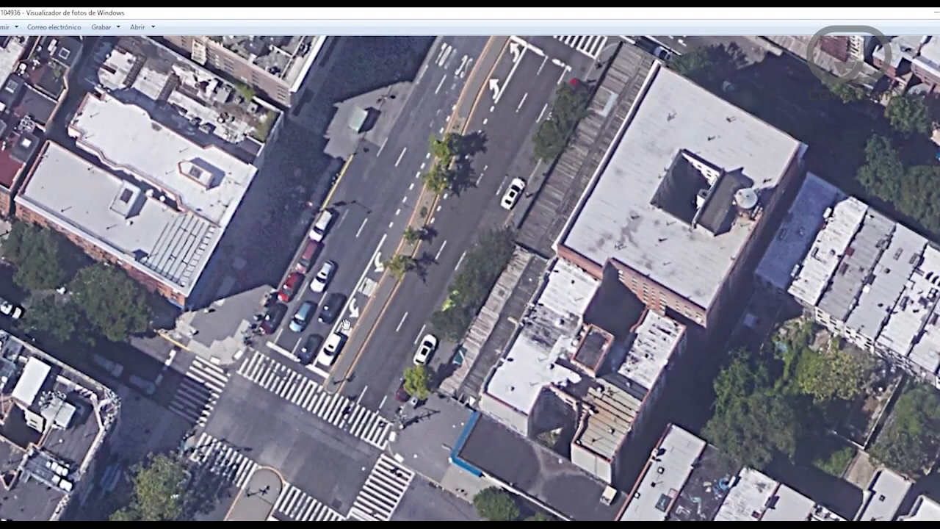
{"action": "scroll", "coordinate": [338, 328], "scroll_direction": "down", "scroll_amount": 3}
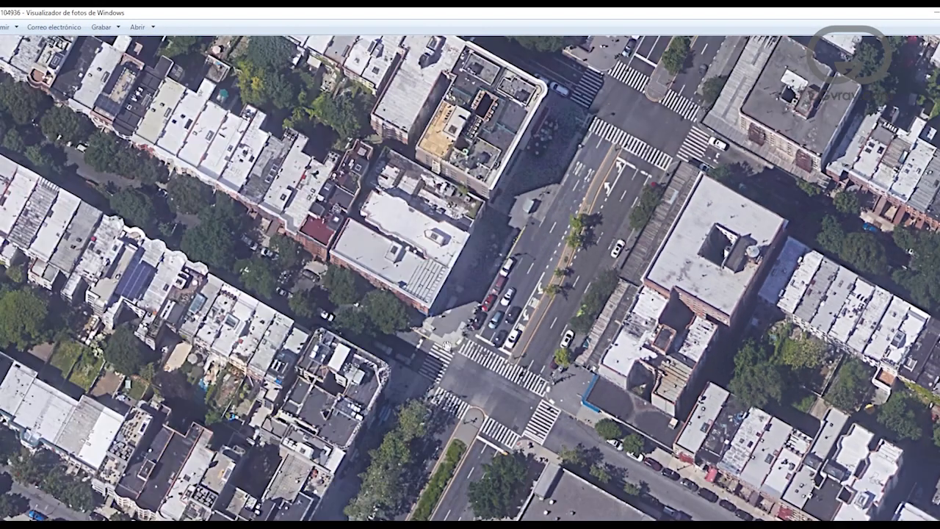
{"action": "left_click_drag", "start_coordinate": [447, 345], "coordinate": [430, 181]}
{"action": "left_click_drag", "start_coordinate": [564, 233], "coordinate": [501, 263]}
{"action": "scroll", "coordinate": [502, 264], "scroll_direction": "down", "scroll_amount": 3}
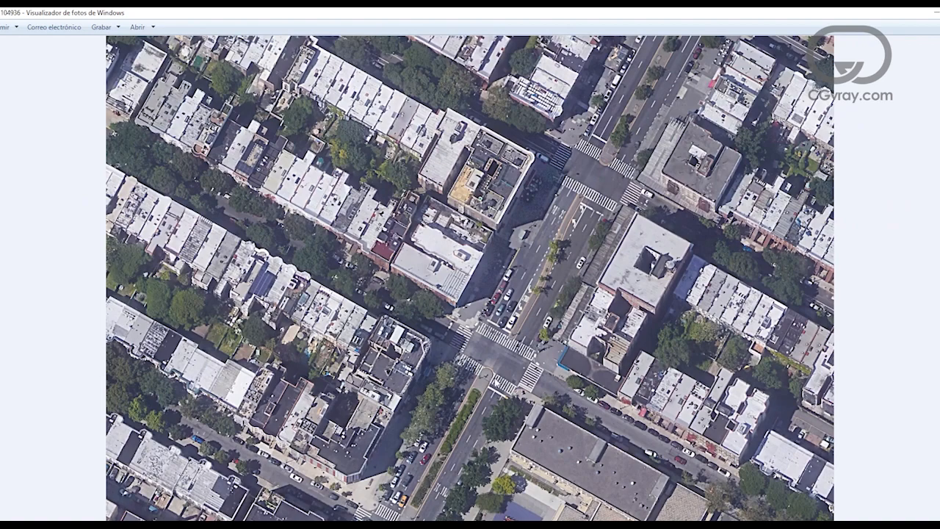
{"action": "scroll", "coordinate": [362, 242], "scroll_direction": "up", "scroll_amount": 2}
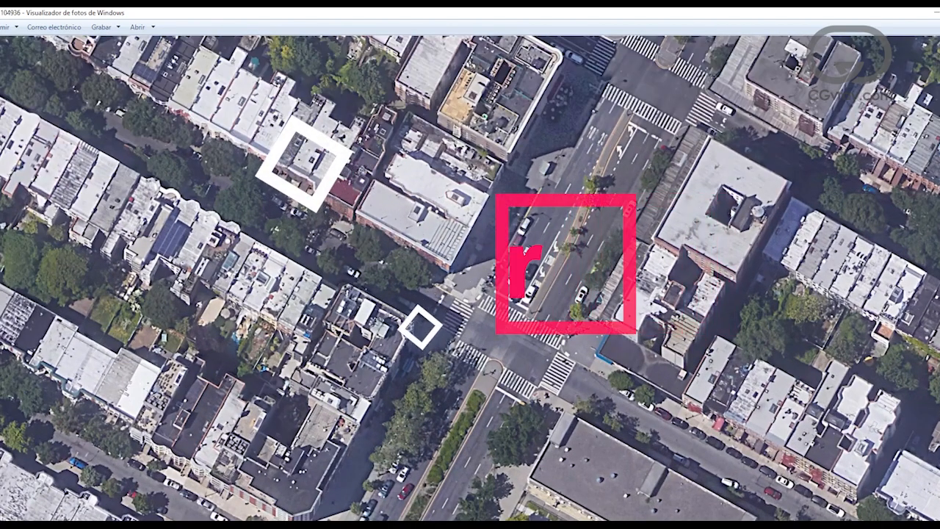